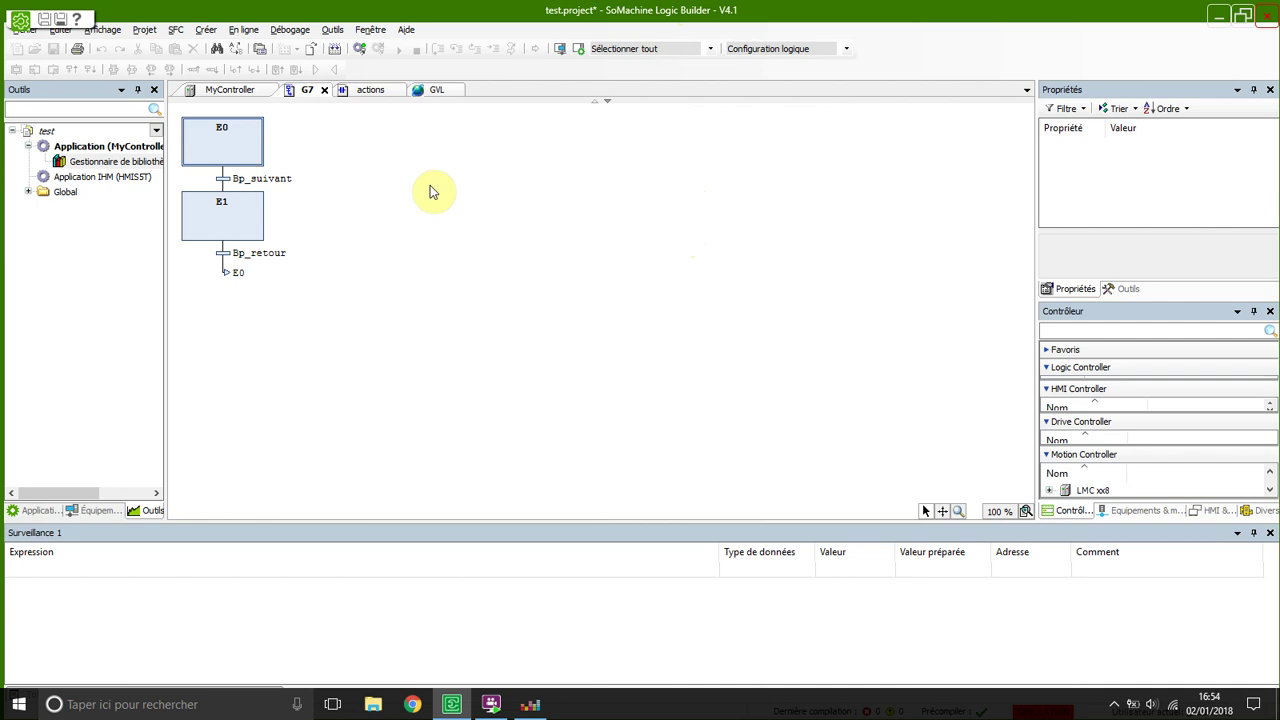
Step: Switch to SoMachine Central and review the project's configured equipment and the device catalogue in the configuration stage
click(25, 16)
click(363, 222)
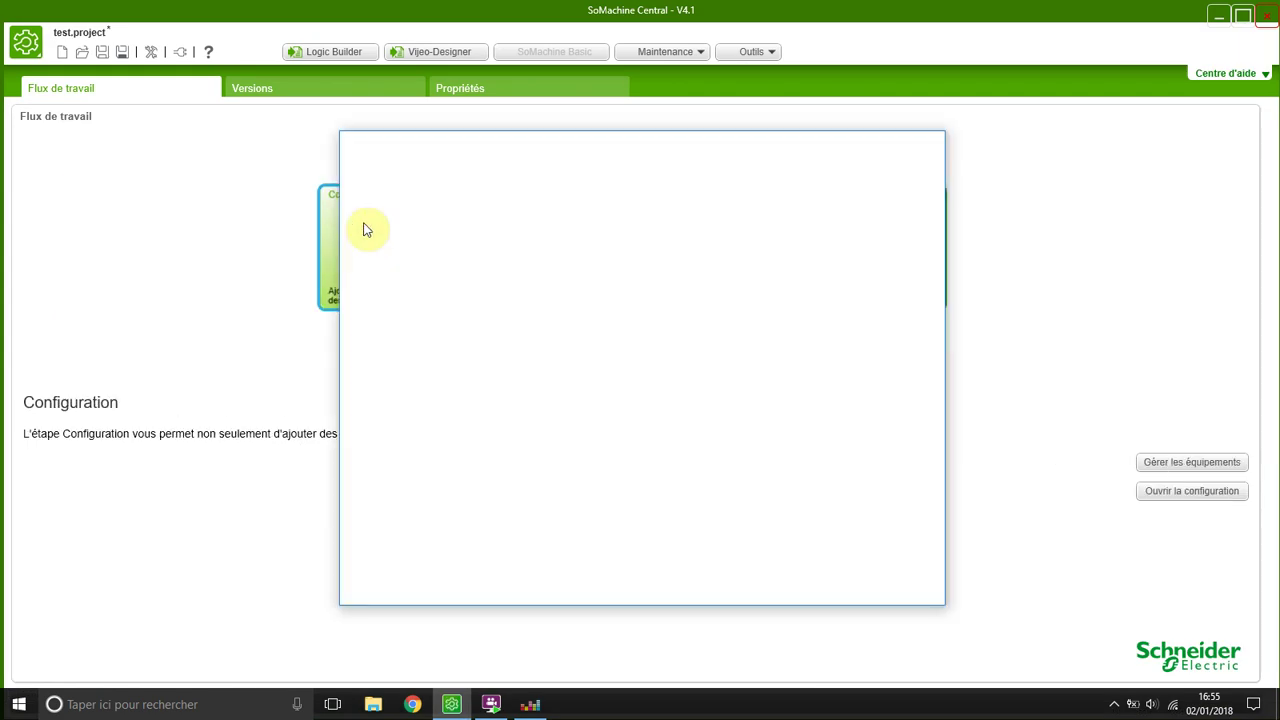
click(816, 242)
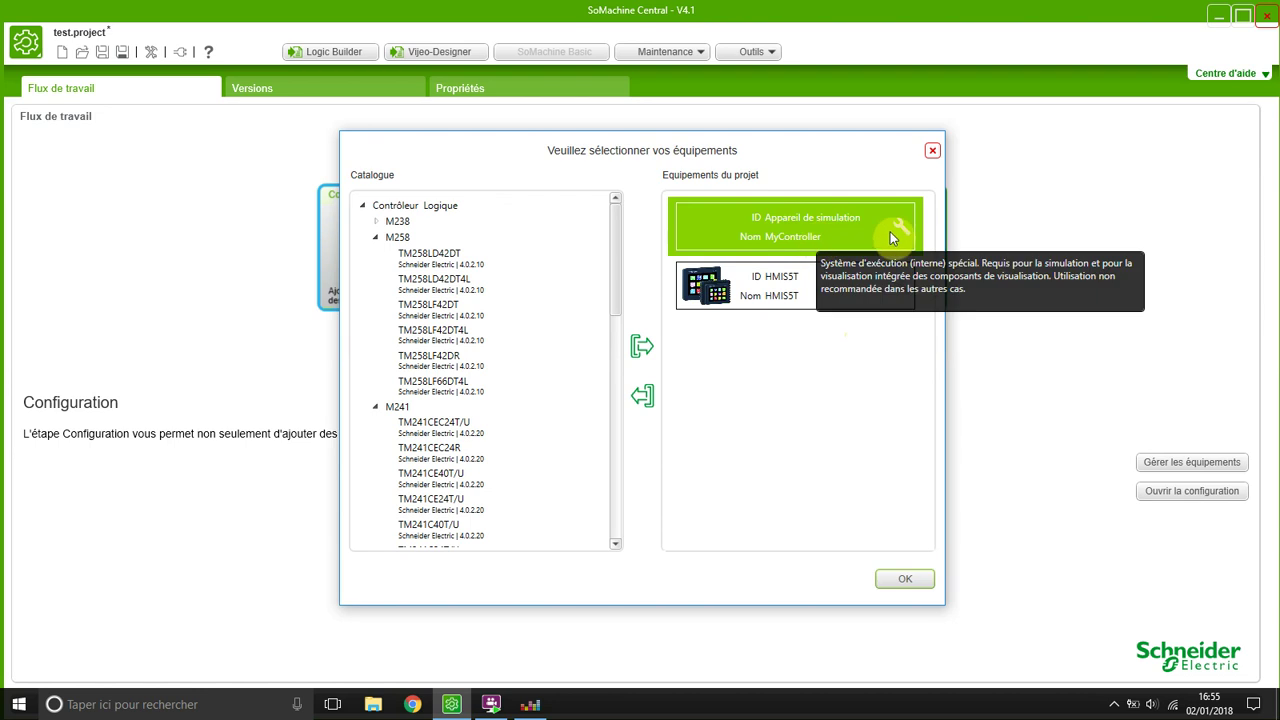
key(Delete)
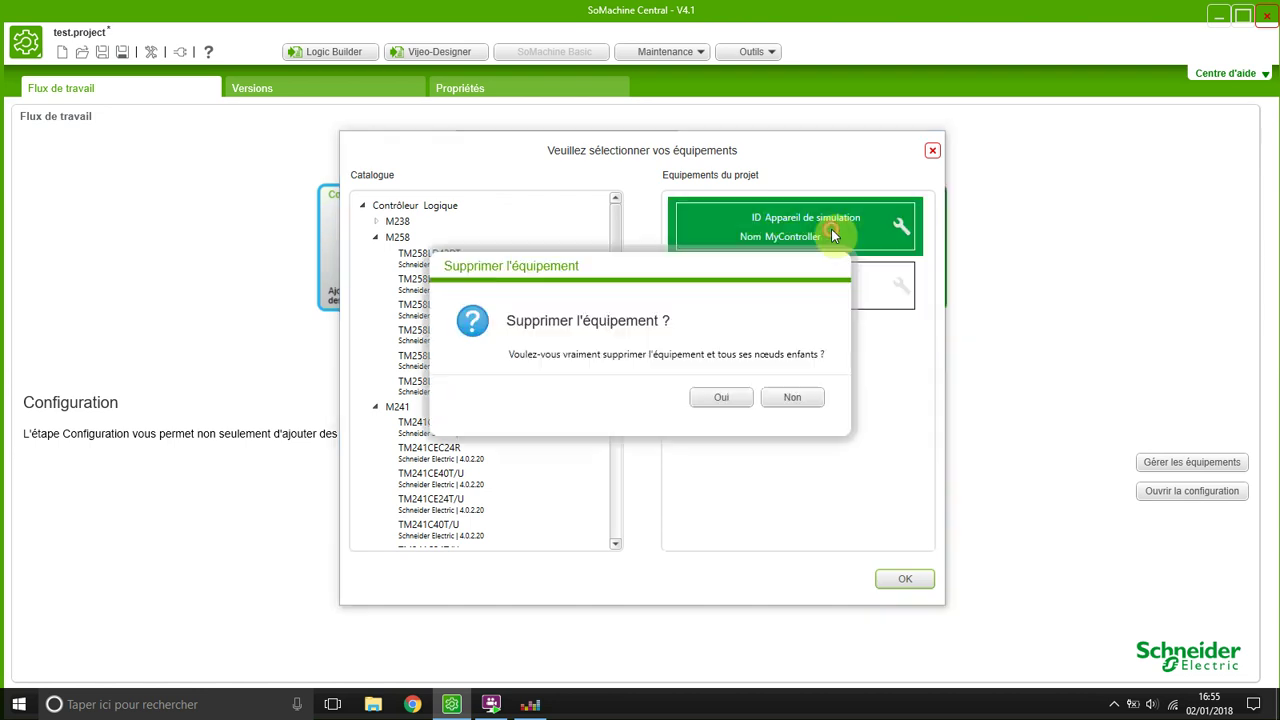
click(789, 398)
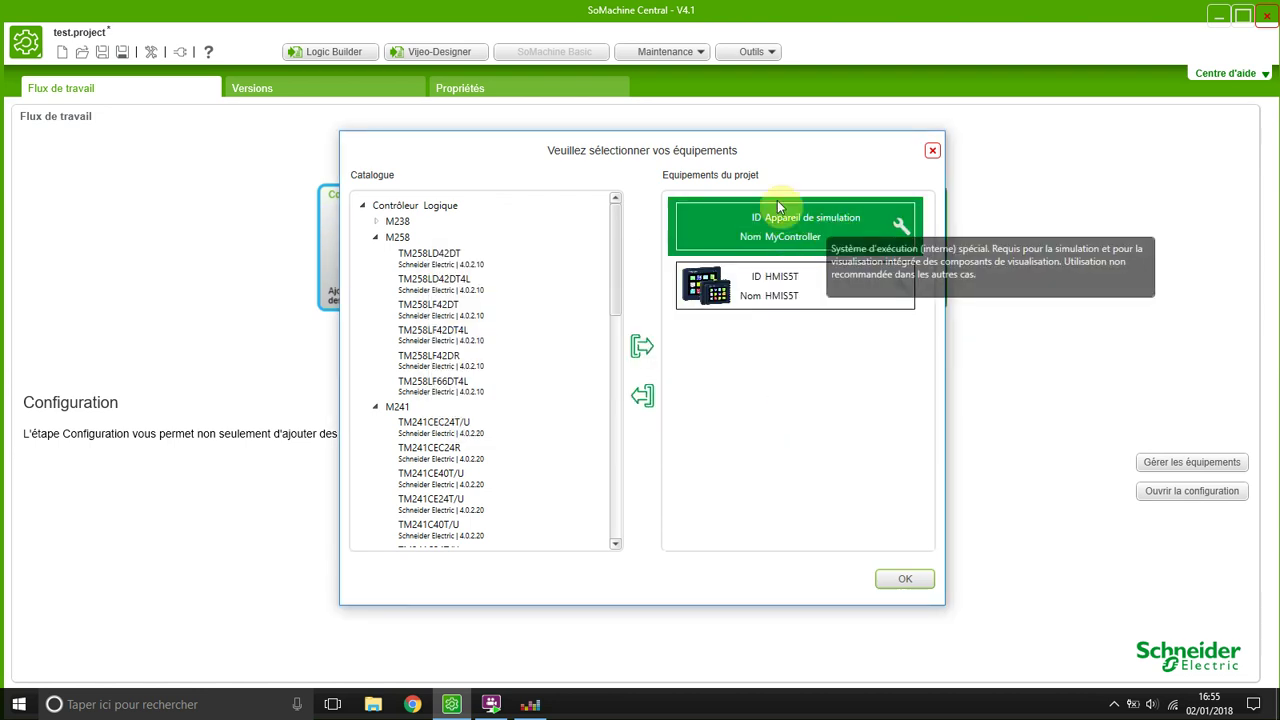
mouse_move(796, 218)
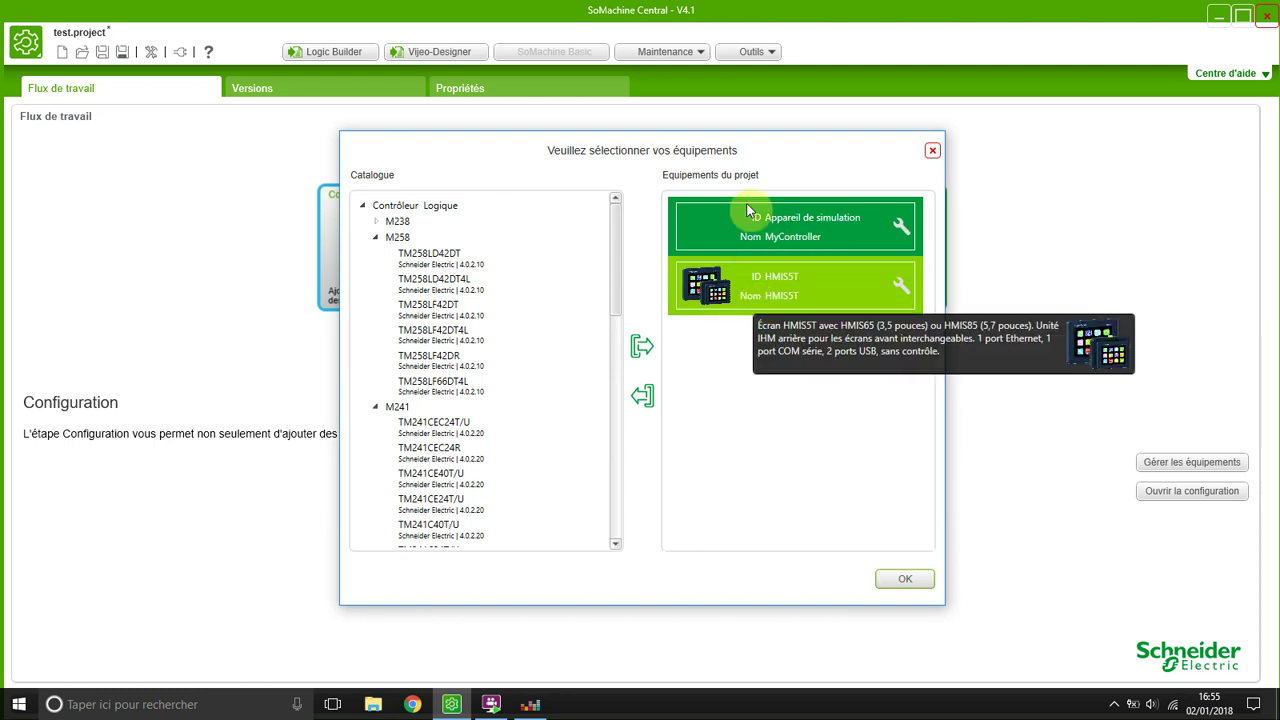
click(620, 371)
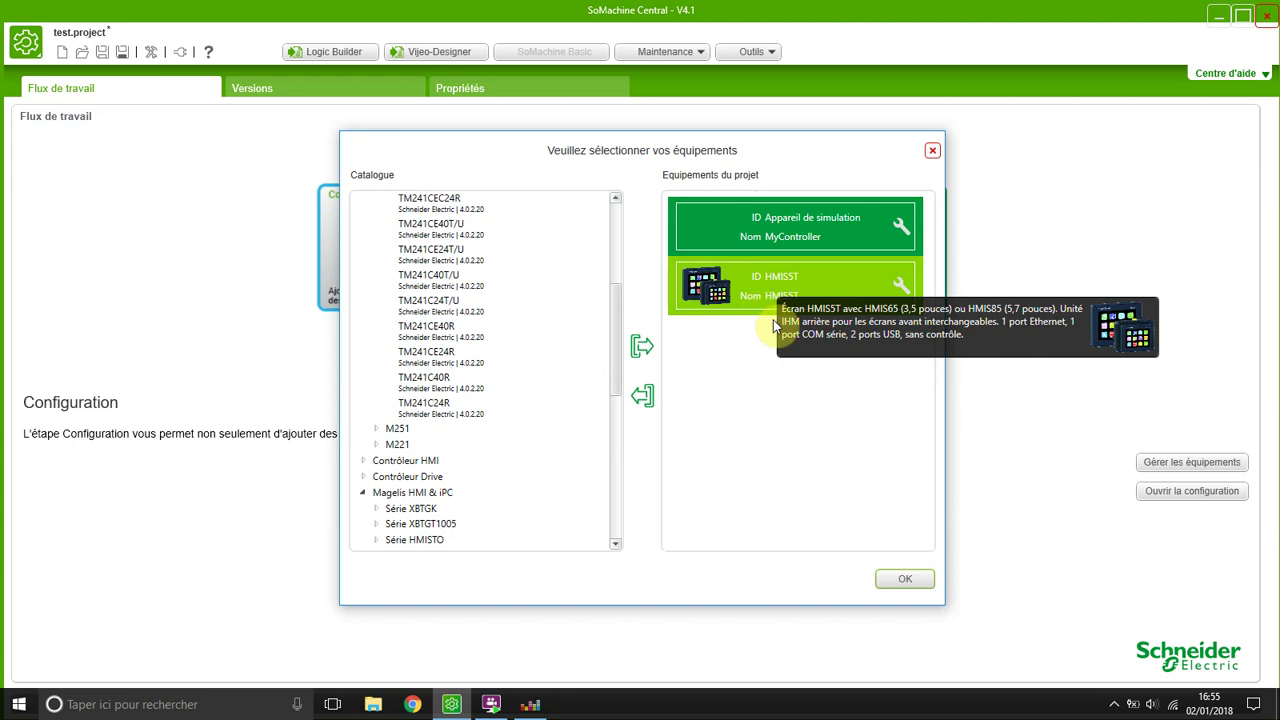
click(907, 579)
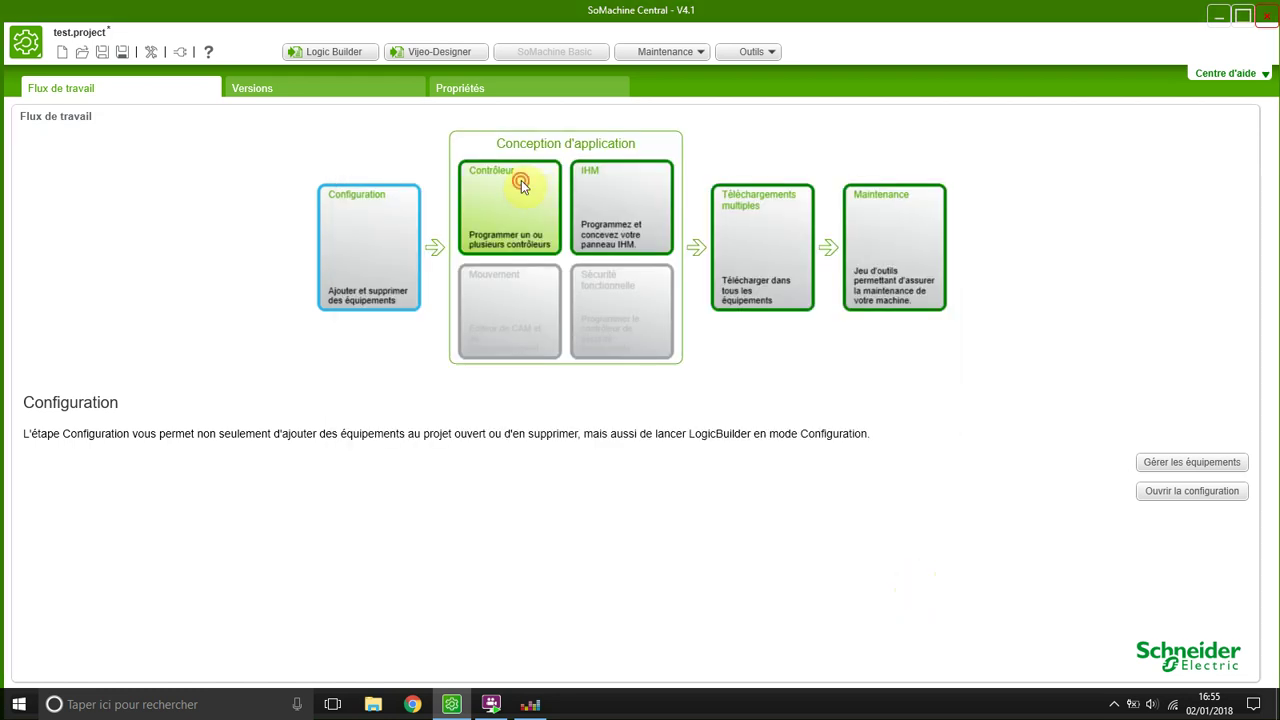
Step: Reopen the controller application in Logic Builder and examine the actions program's MOVE networks and the G7 sequential chart
click(521, 183)
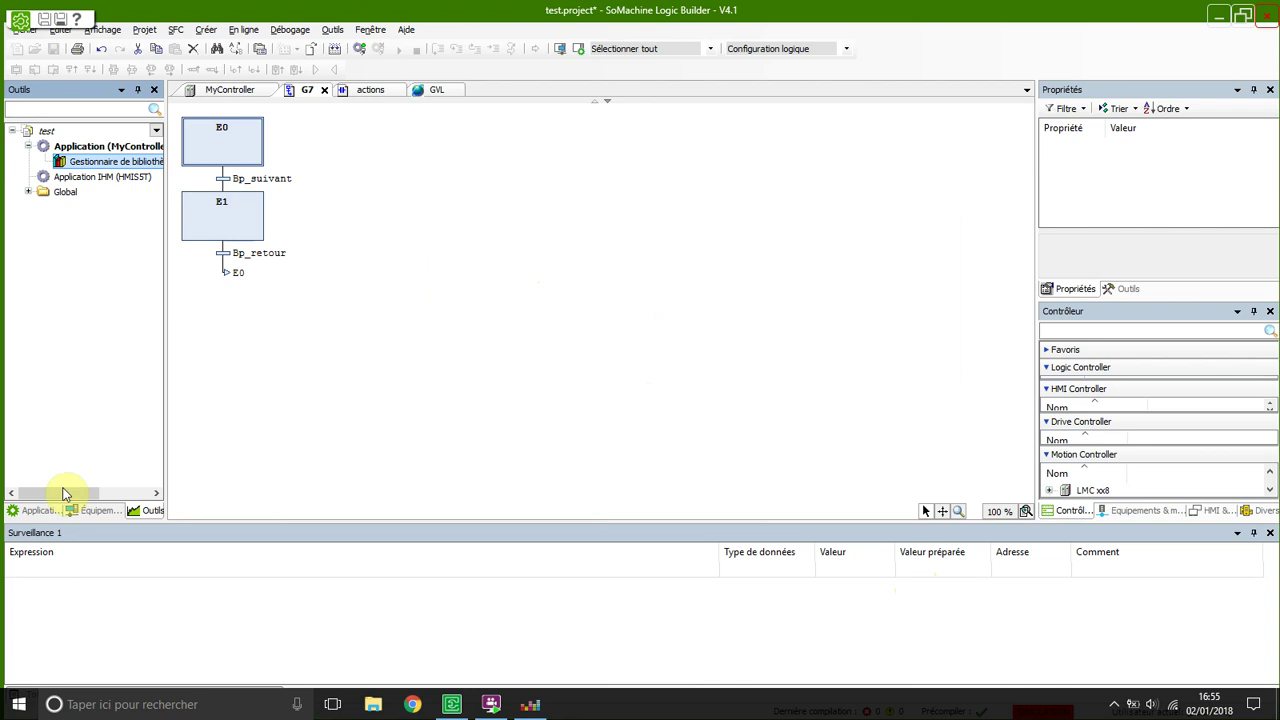
click(37, 510)
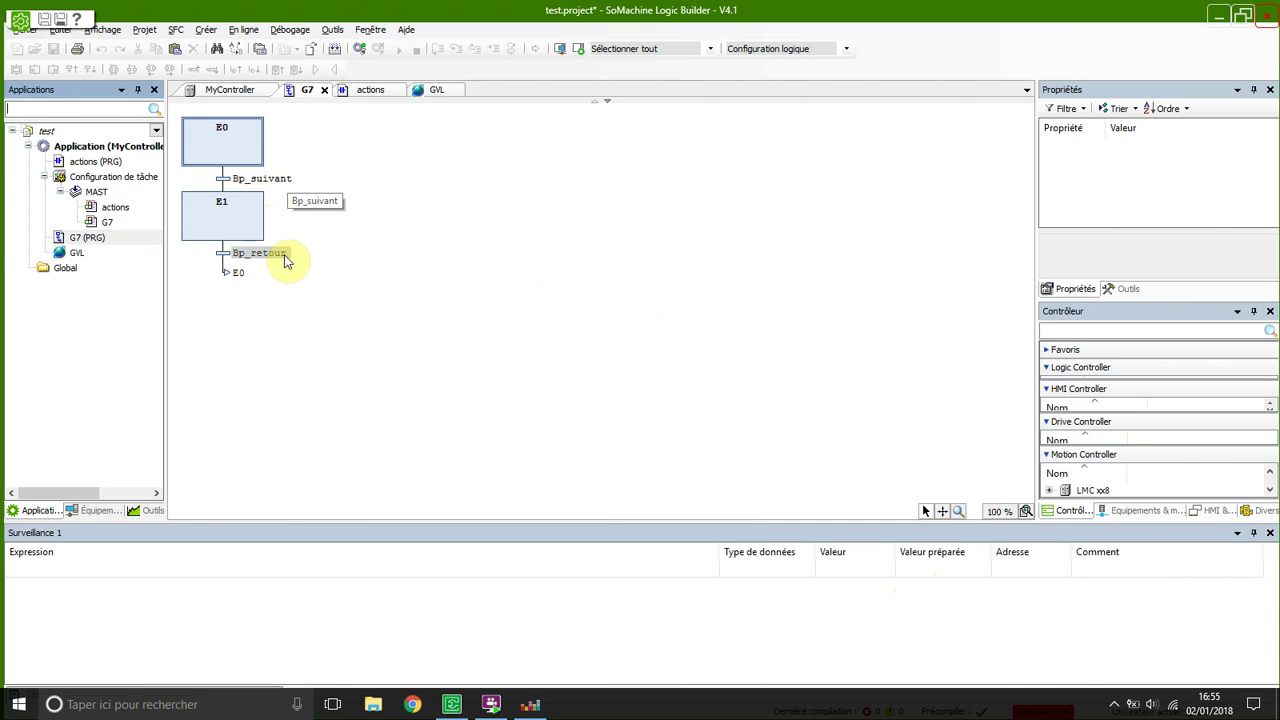
double_click(92, 161)
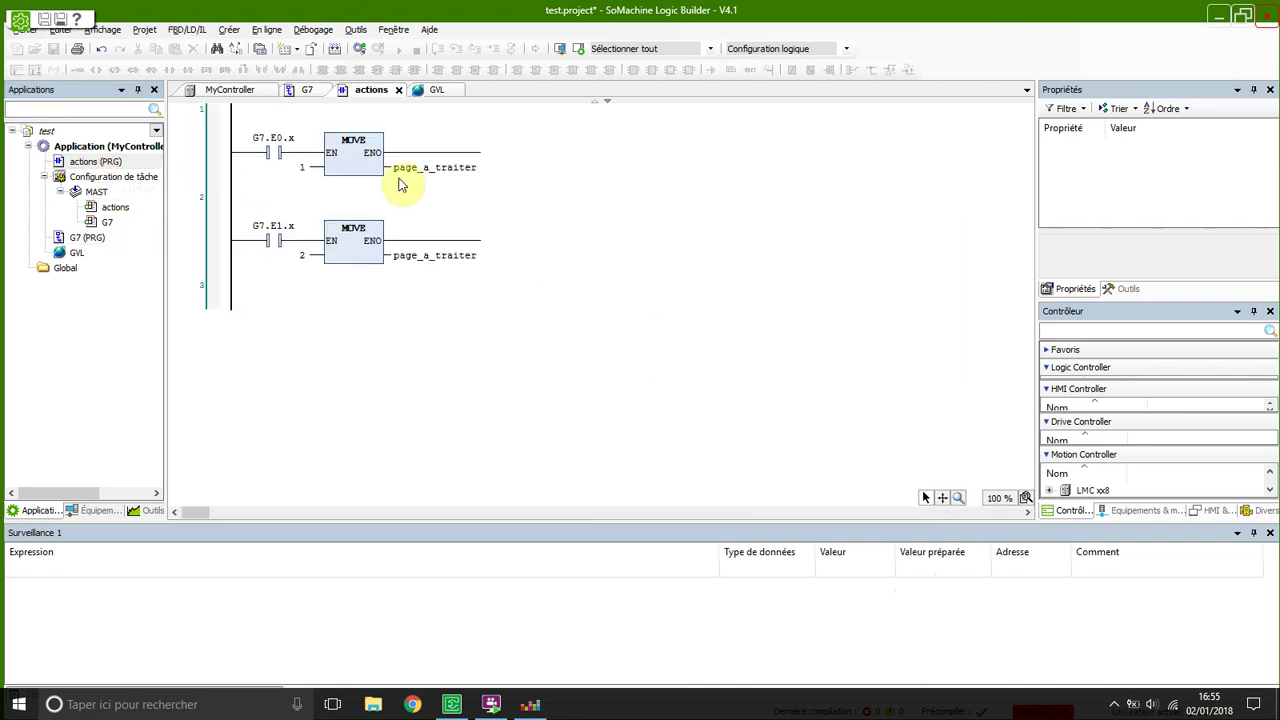
click(278, 140)
click(301, 167)
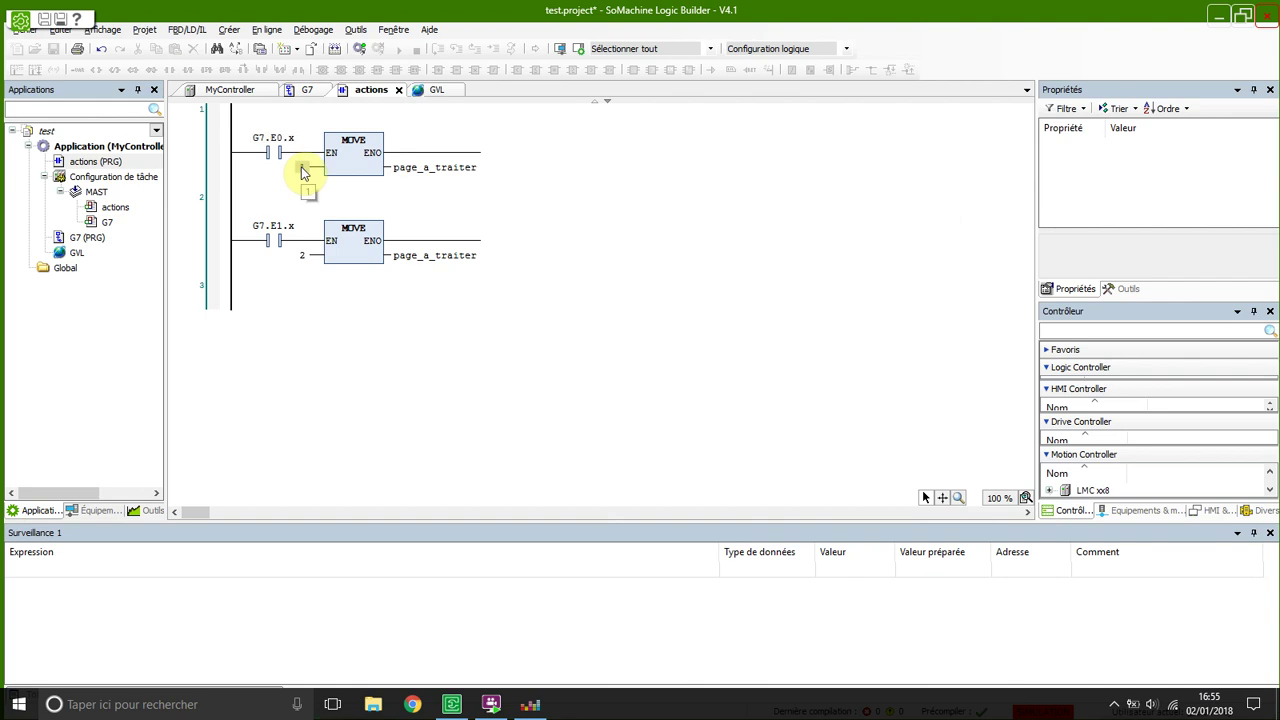
click(453, 172)
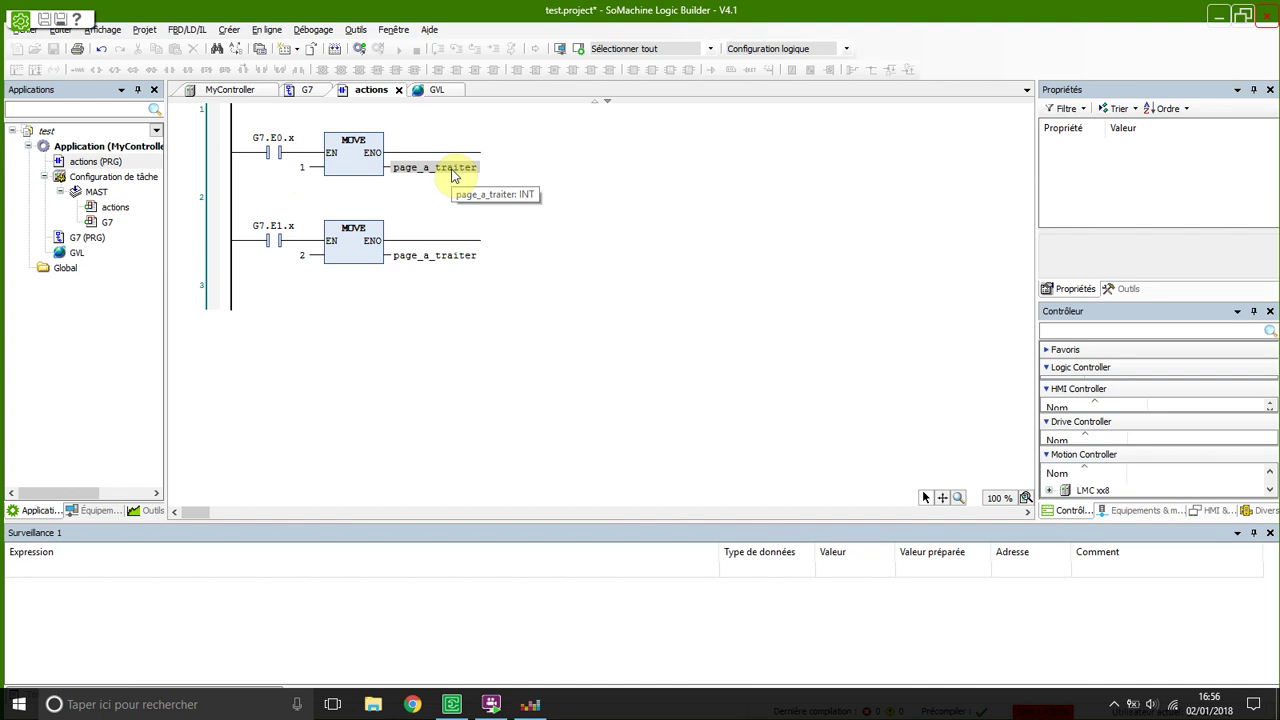
click(276, 234)
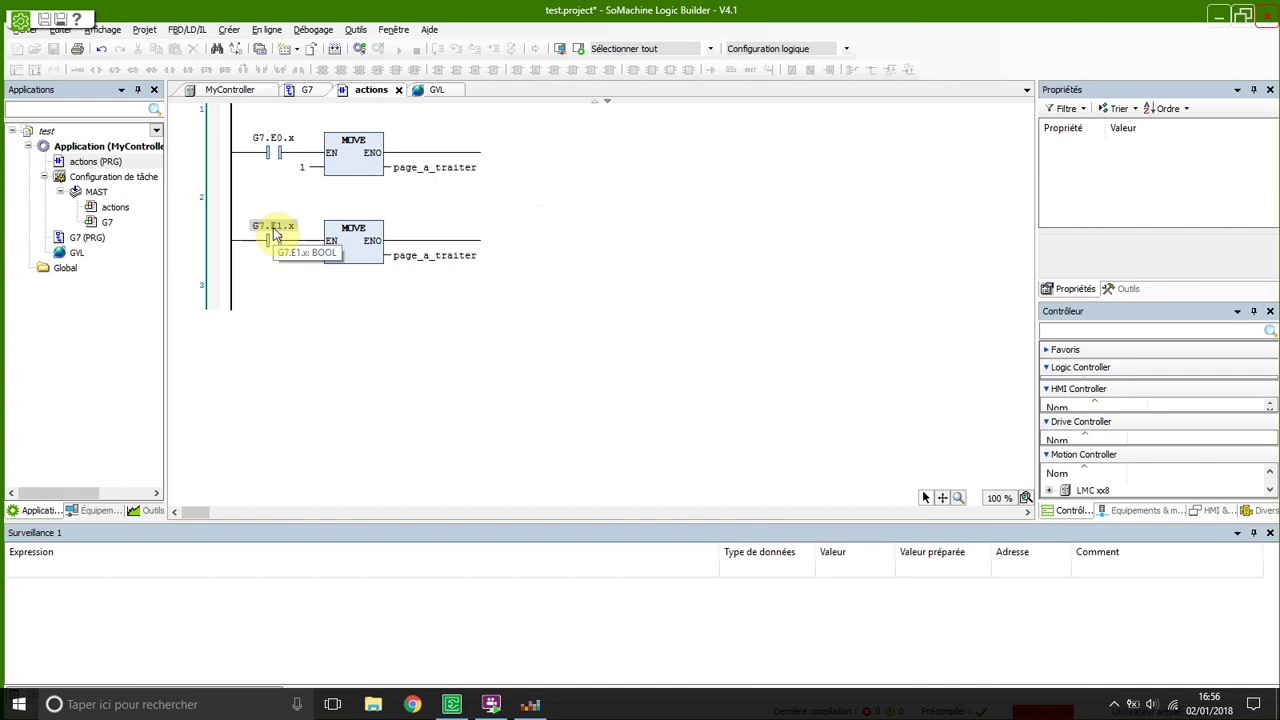
click(303, 256)
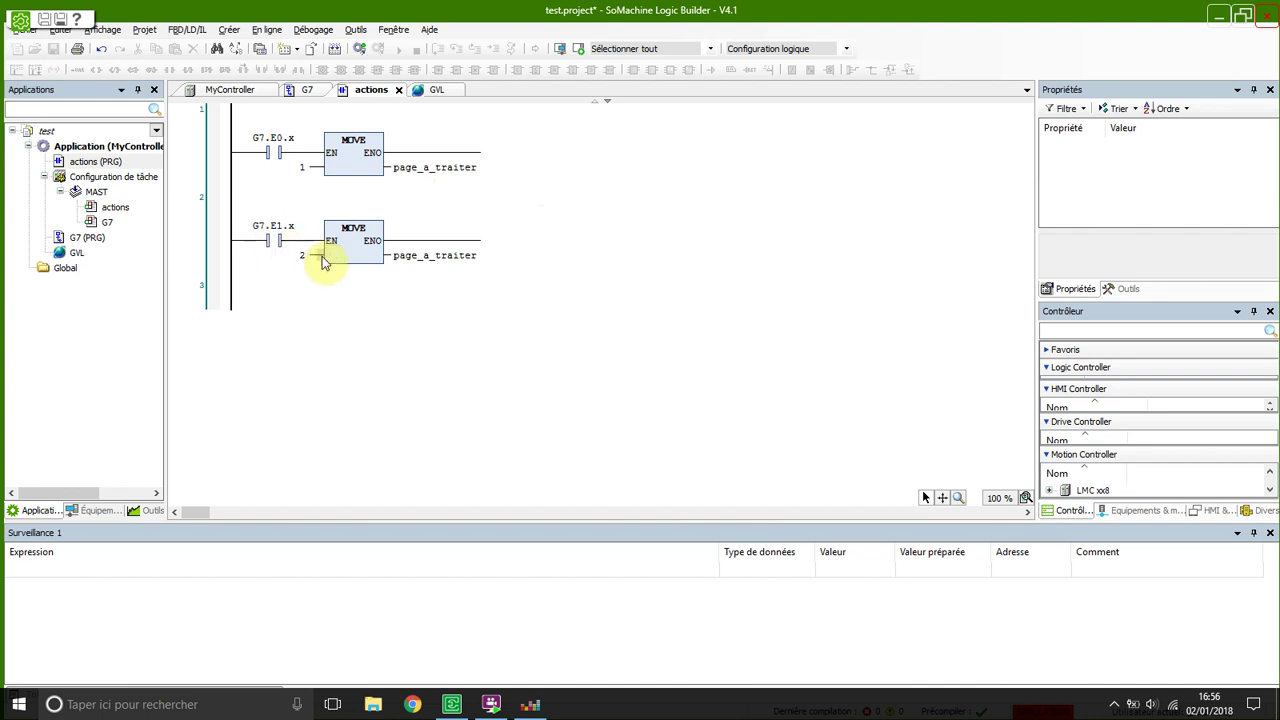
click(450, 258)
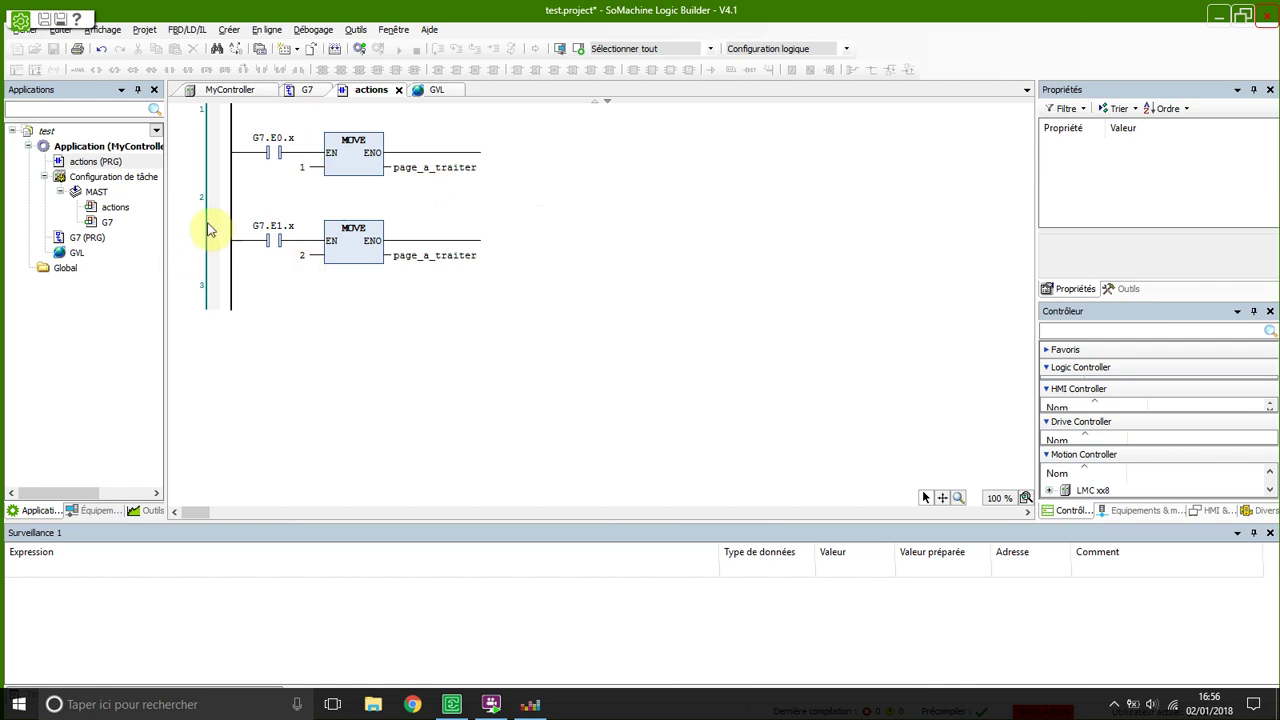
mouse_move(62, 255)
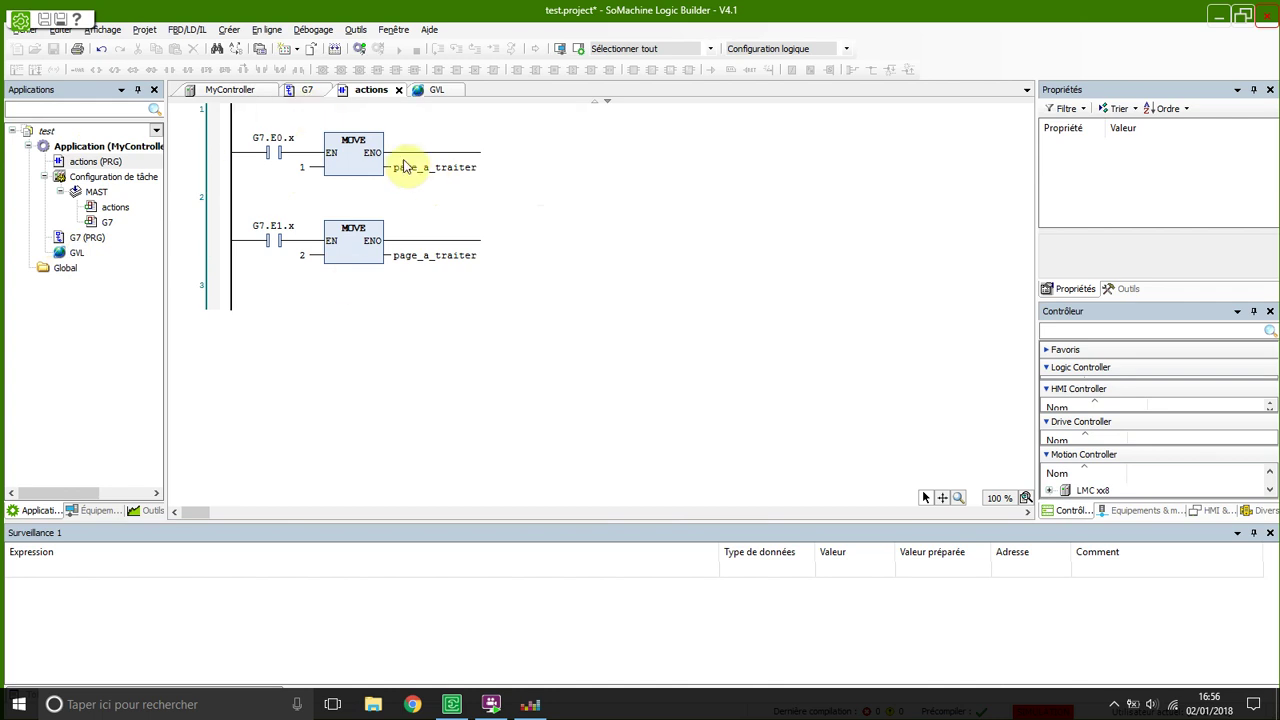
click(309, 96)
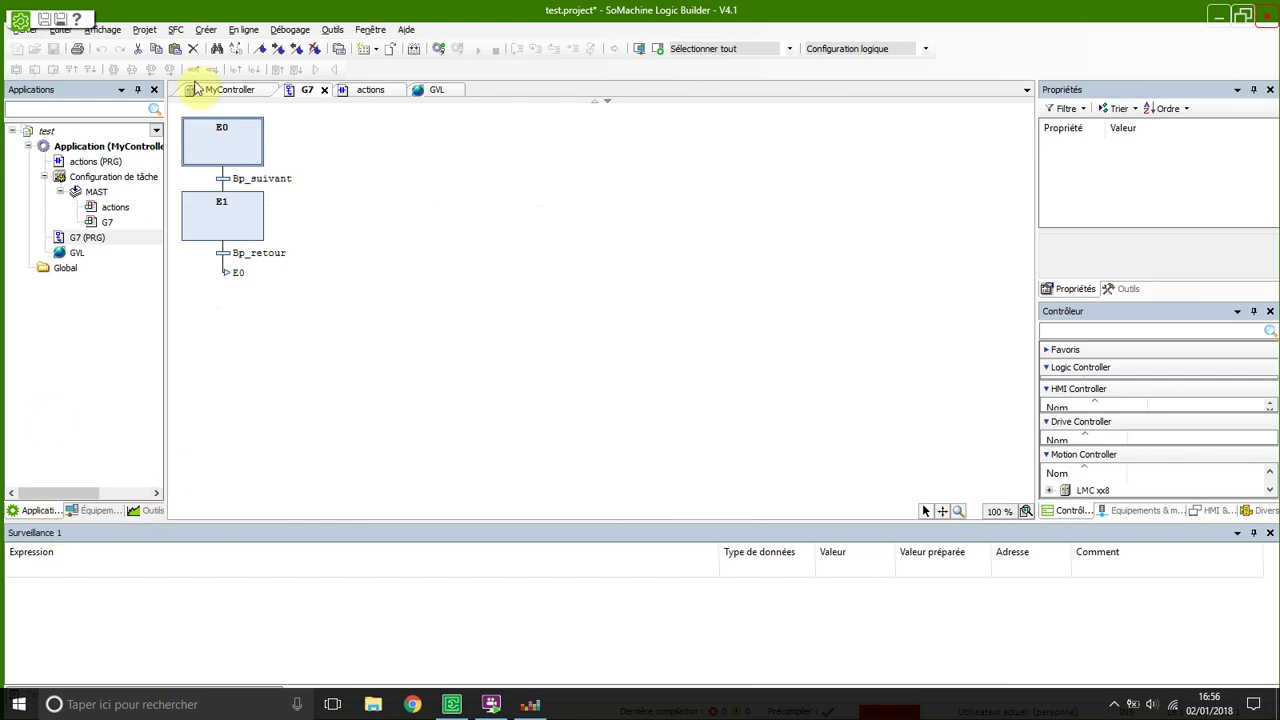
Step: Add a symbol configuration object to the MyController application, keeping the default name "Configuration de symbole"
click(97, 148)
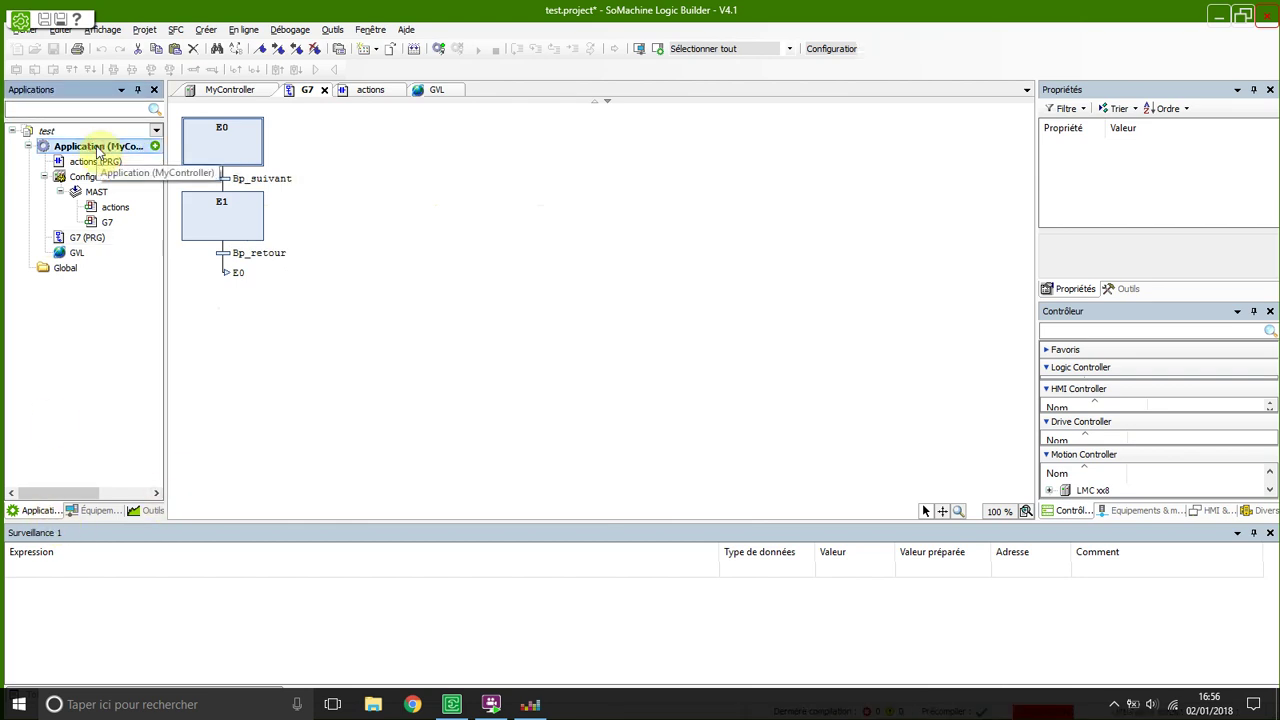
right_click(98, 150)
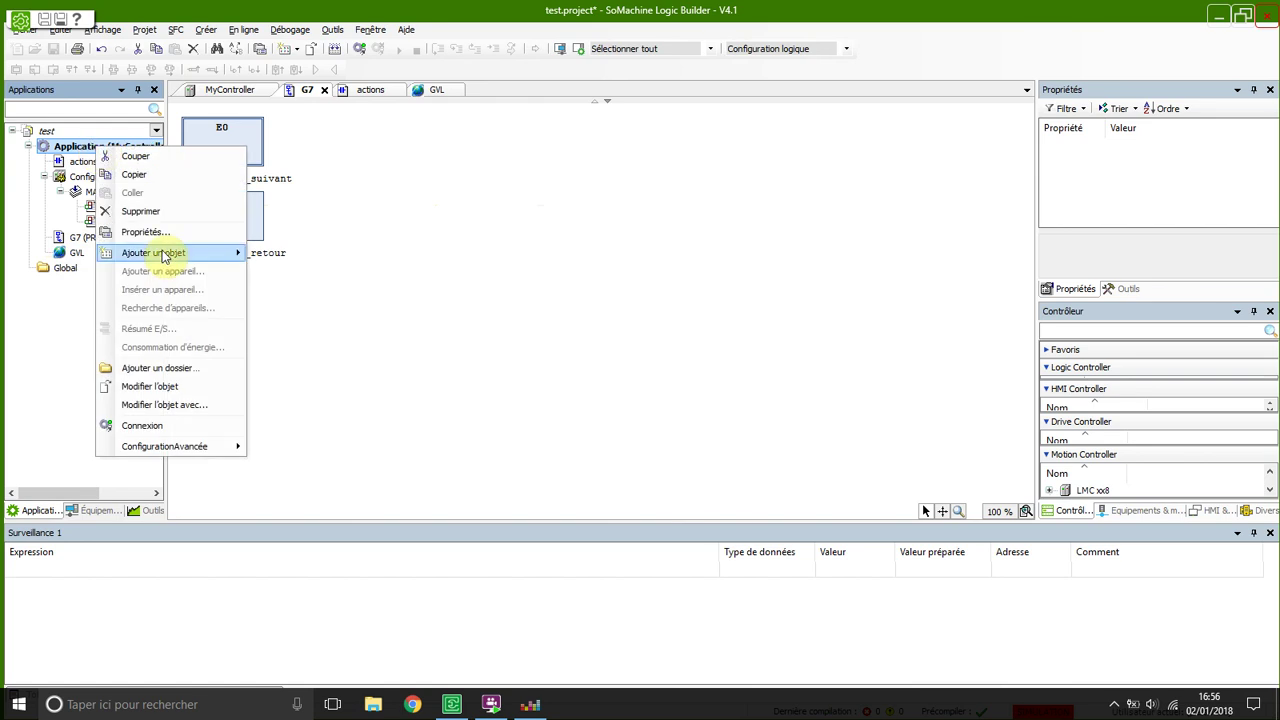
mouse_move(163, 252)
click(326, 291)
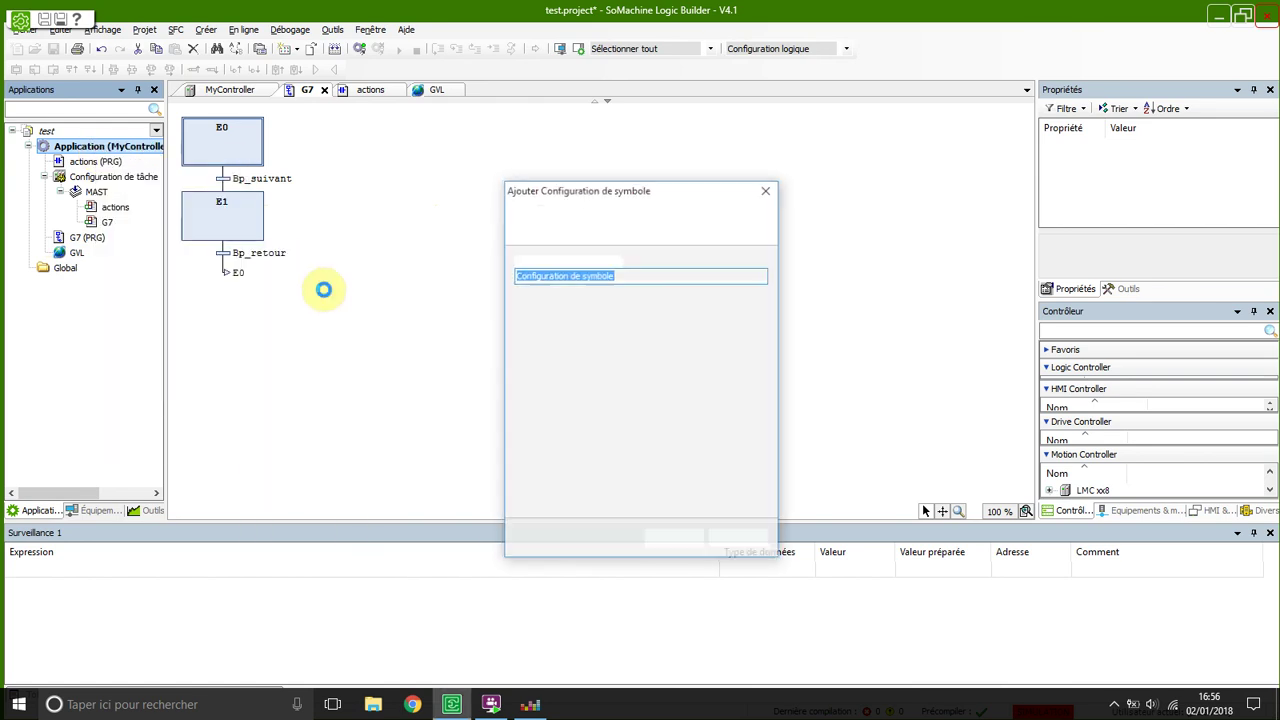
click(678, 539)
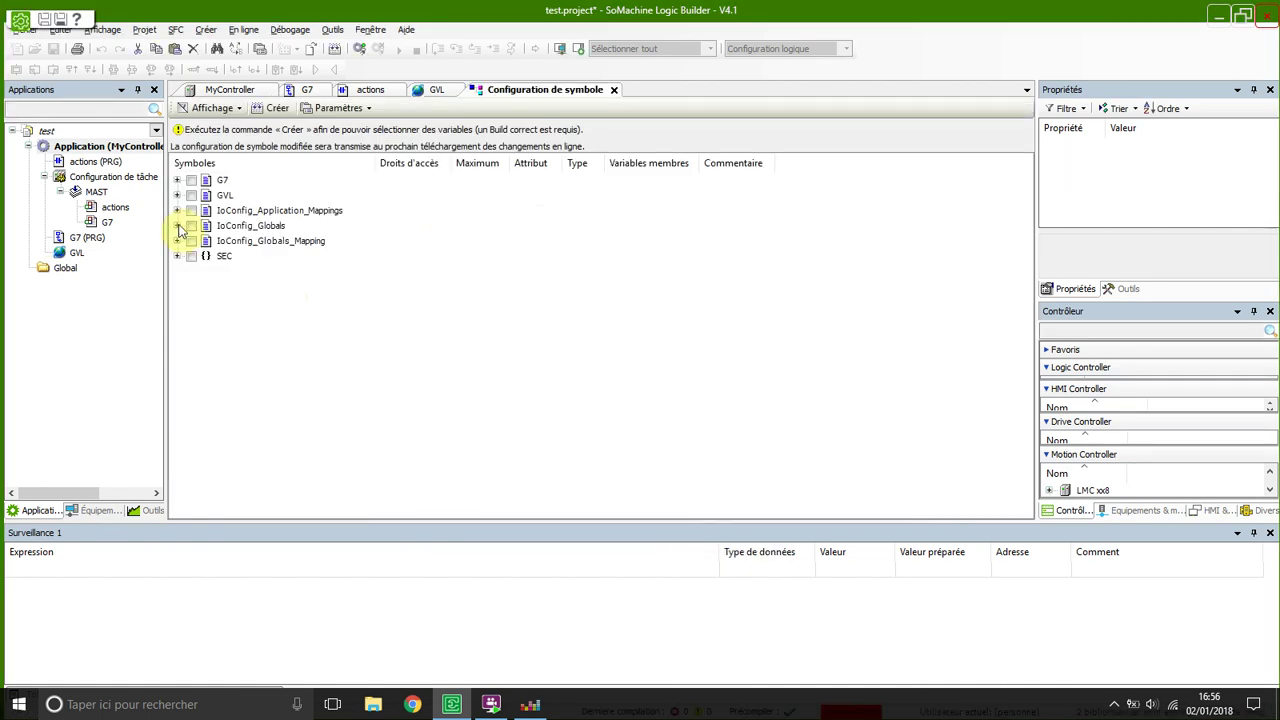
Step: Build the symbol configuration and include all GVL variables: Bp_retour, Bp_suivant and page_a_traiter
click(275, 107)
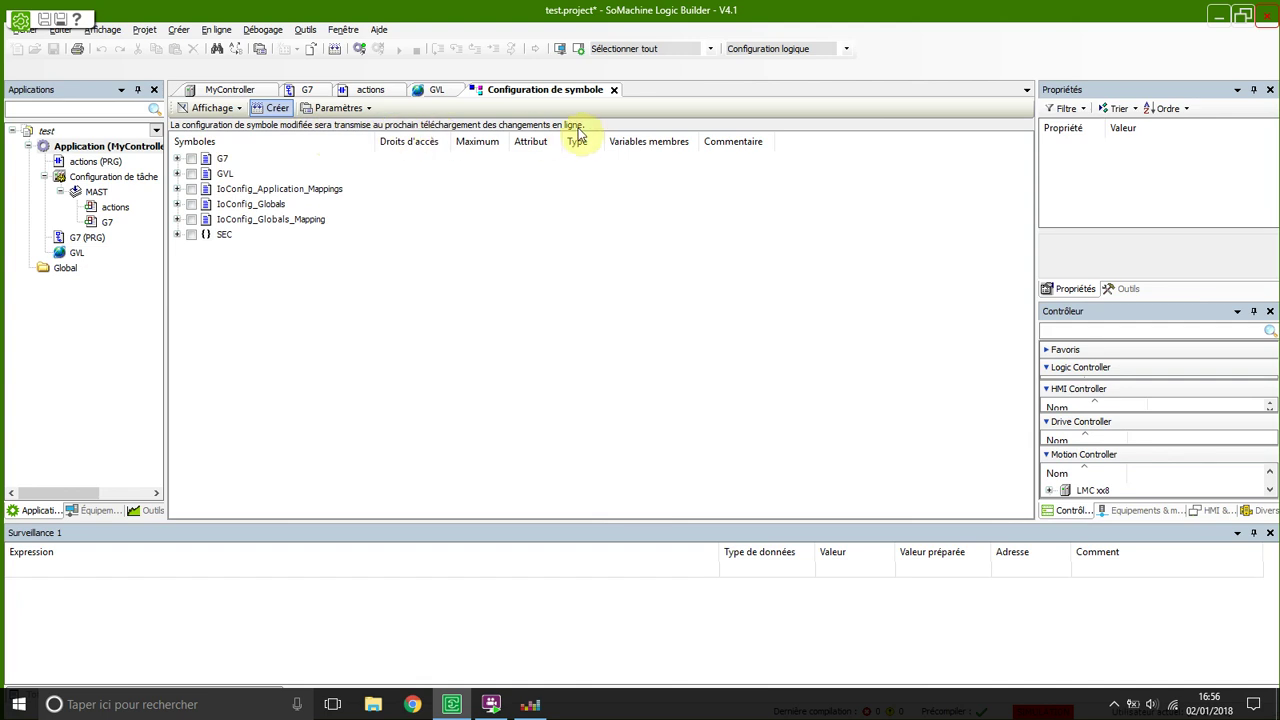
click(177, 174)
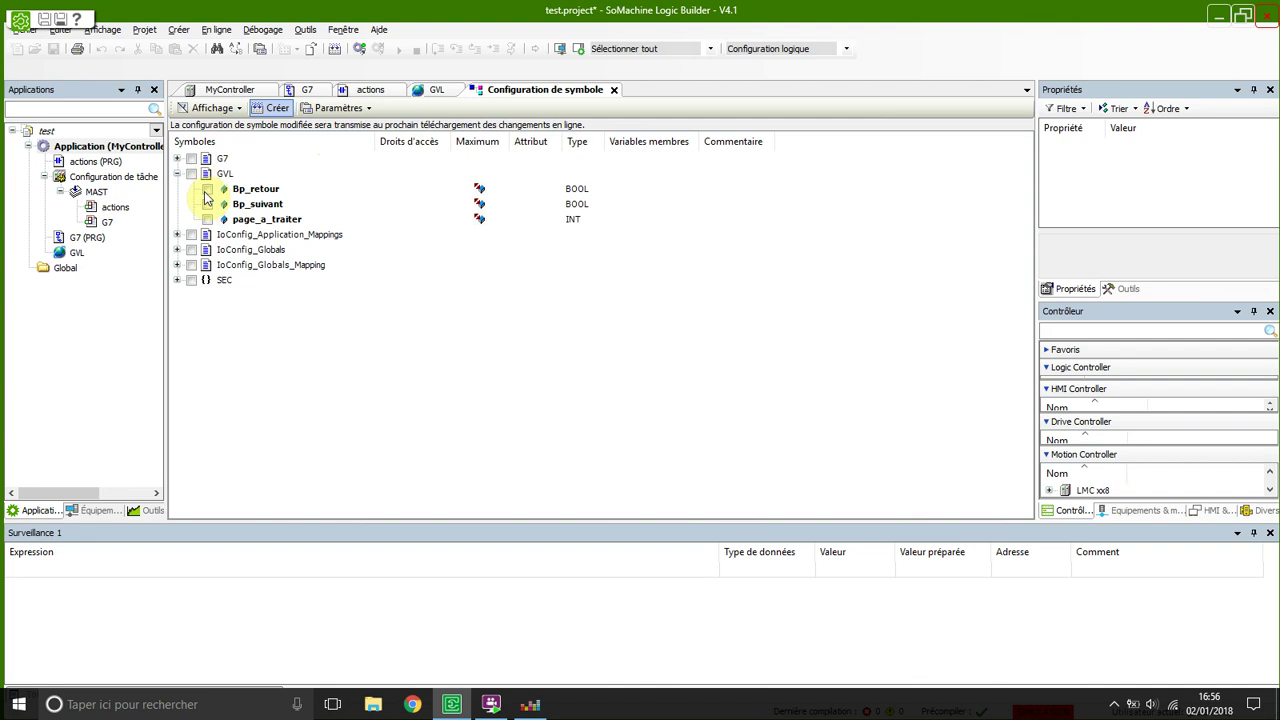
click(191, 174)
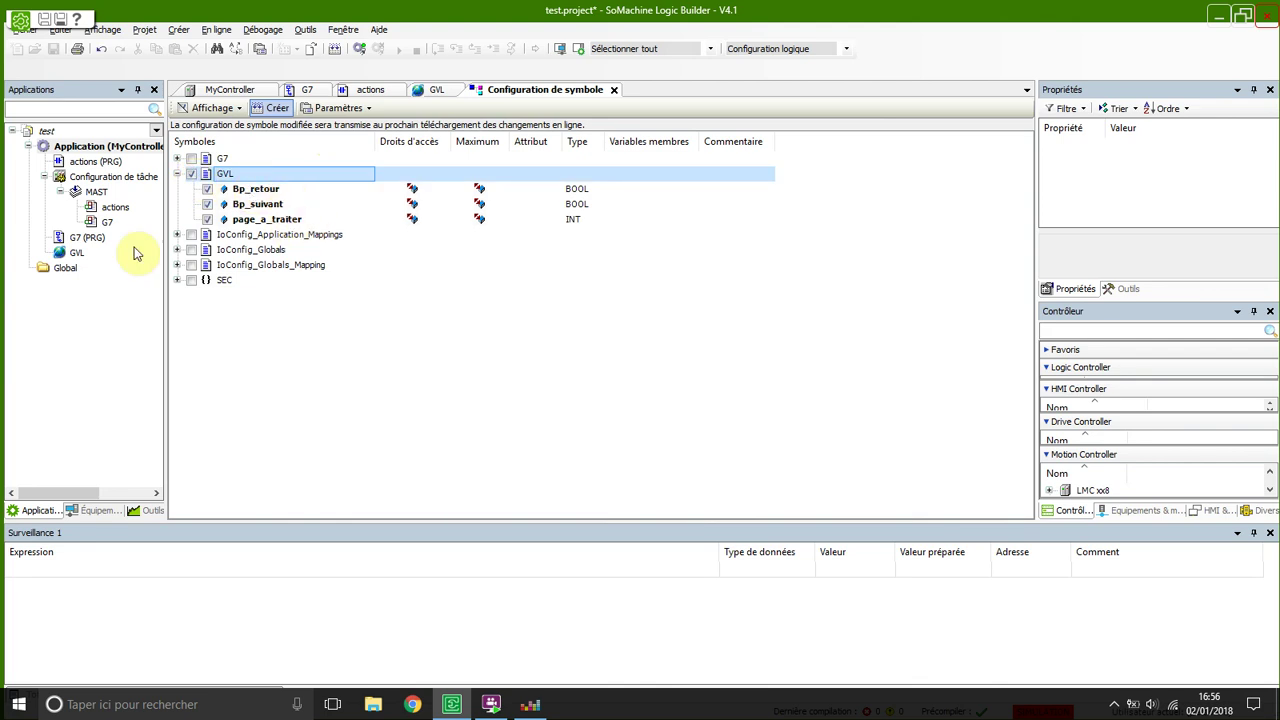
Step: Check the GVL variable declarations, then reopen the symbol configuration from the tools tree and rebuild it
double_click(76, 253)
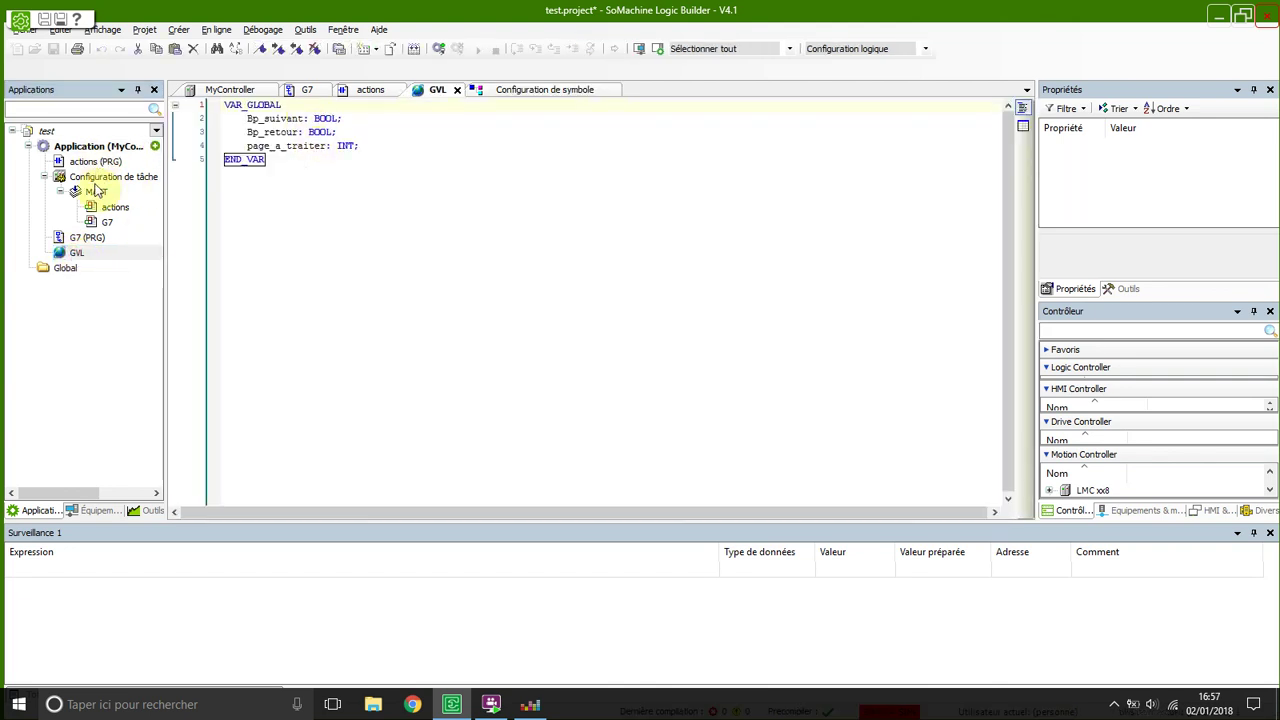
click(149, 510)
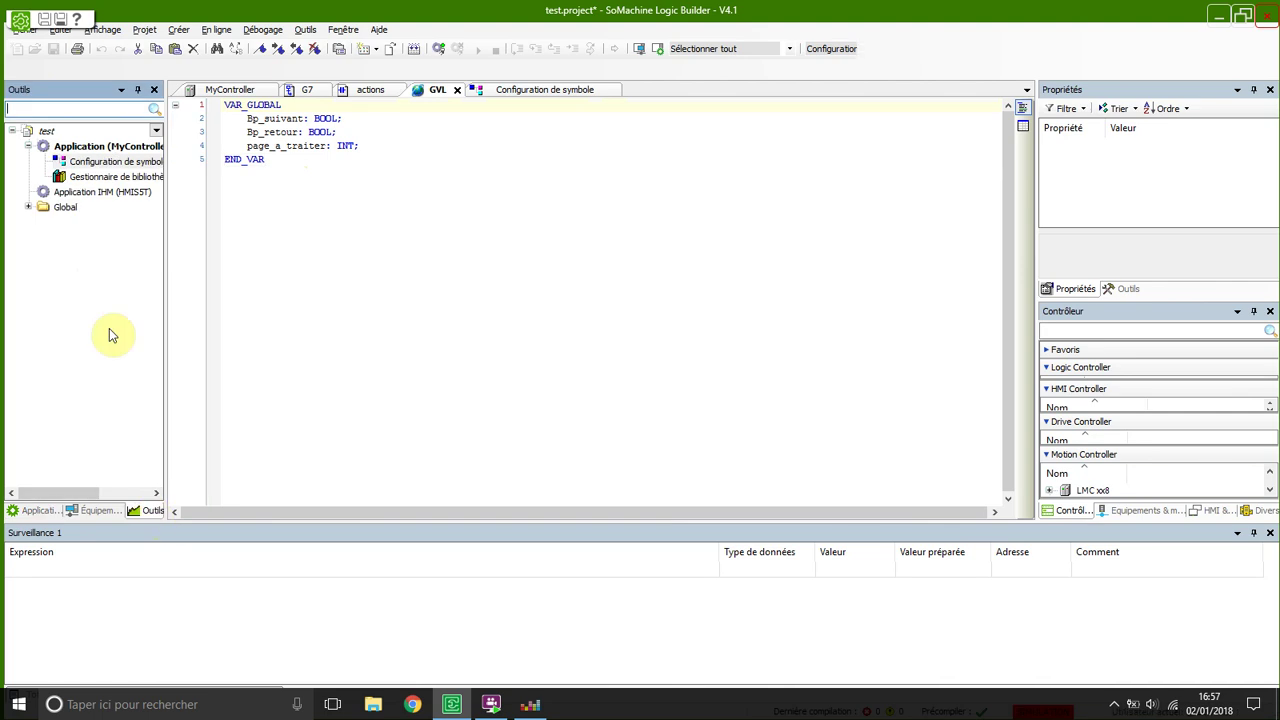
double_click(90, 162)
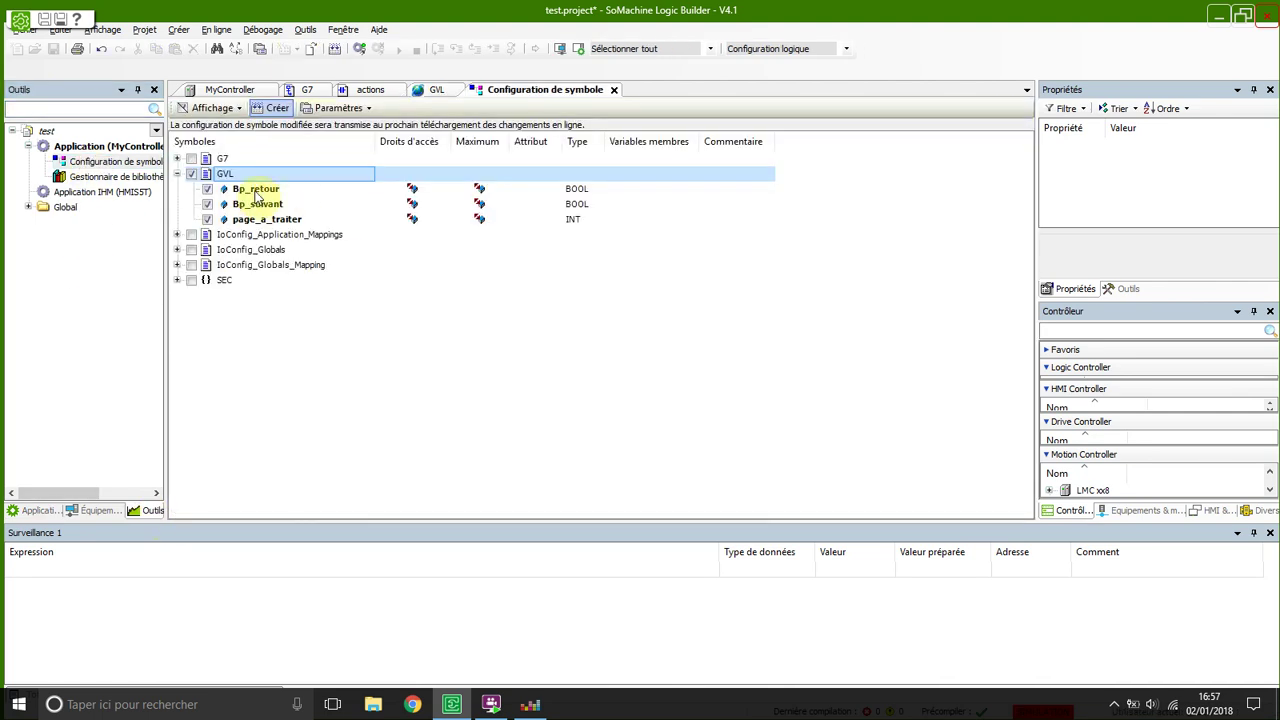
click(277, 108)
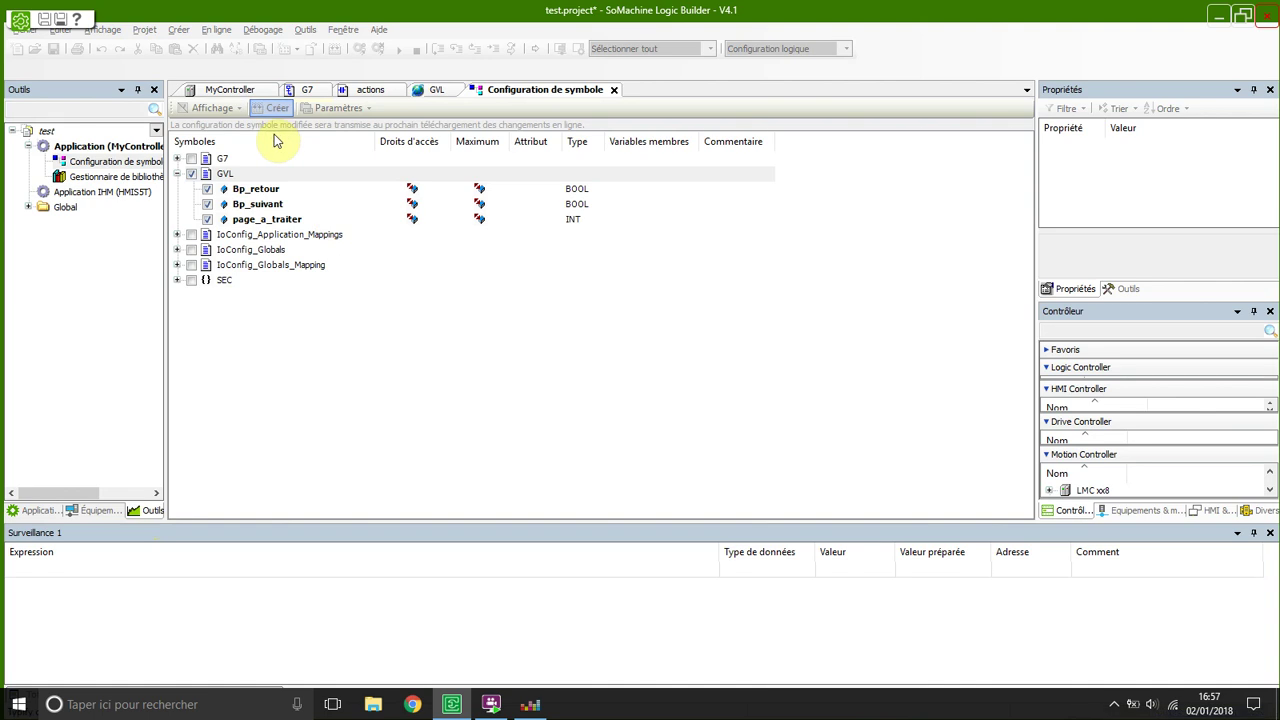
Step: Turn simulation mode off for the controller and switch it back on
click(218, 30)
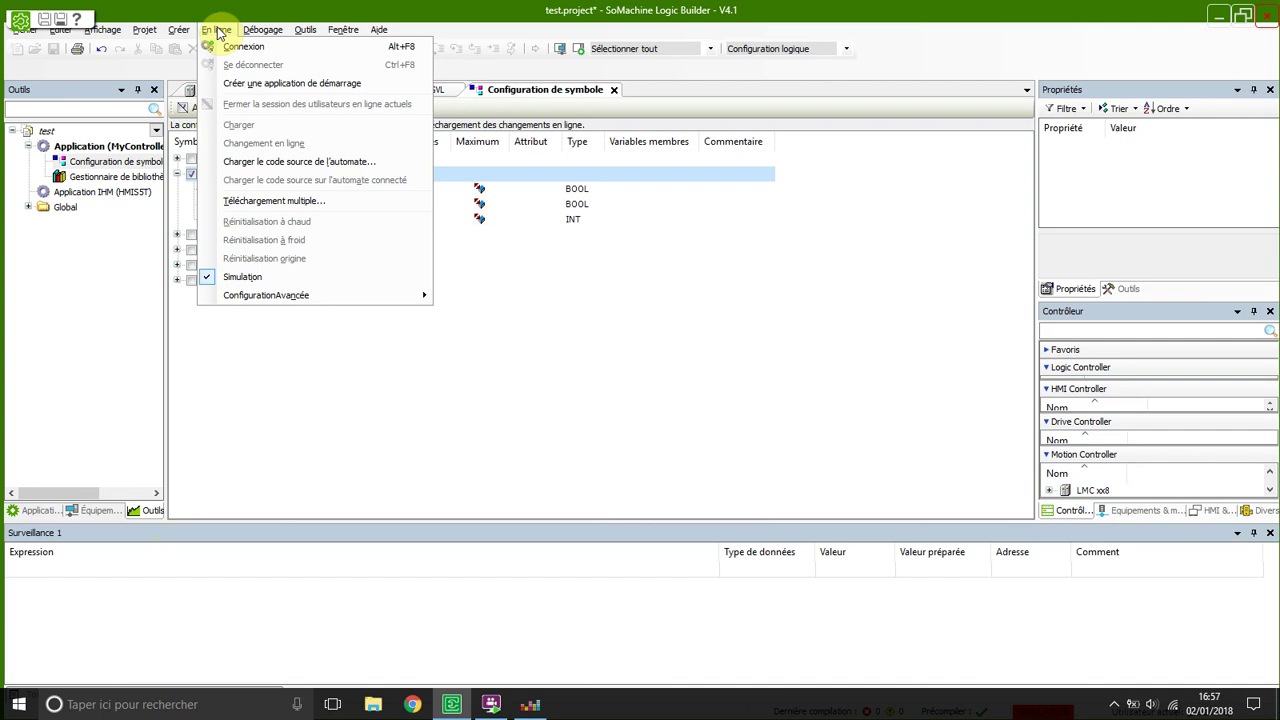
click(236, 280)
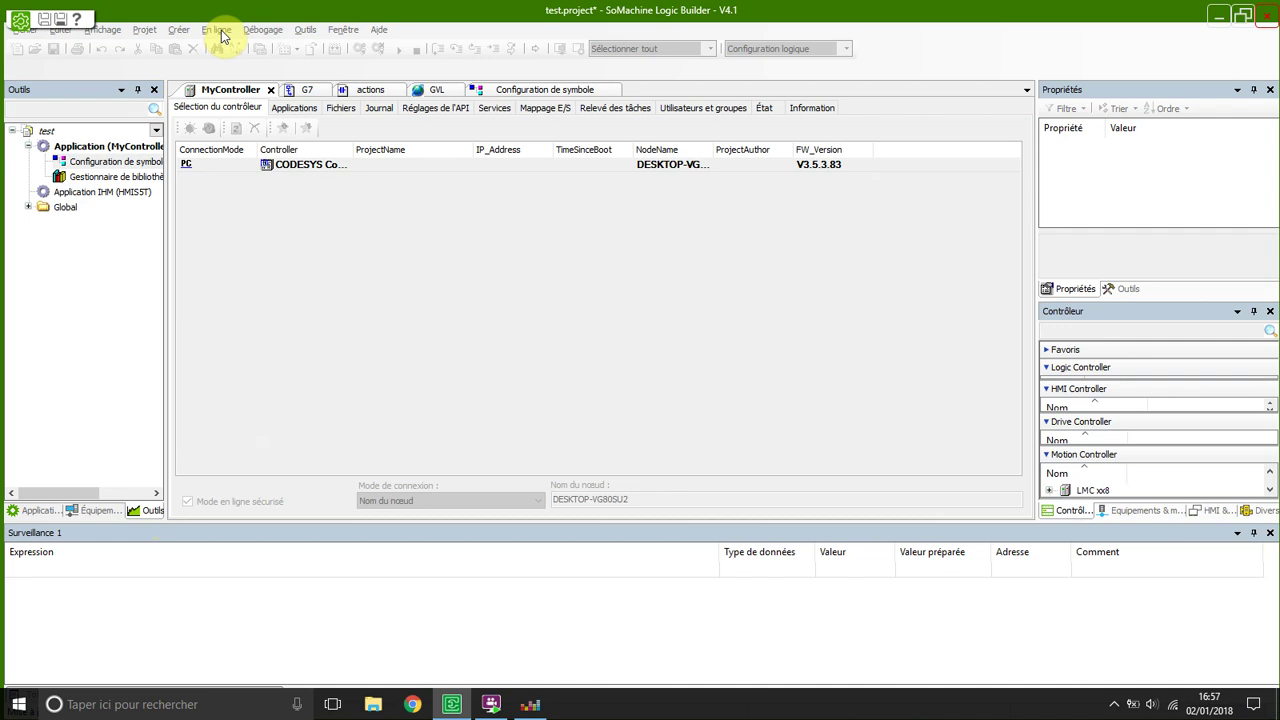
click(216, 29)
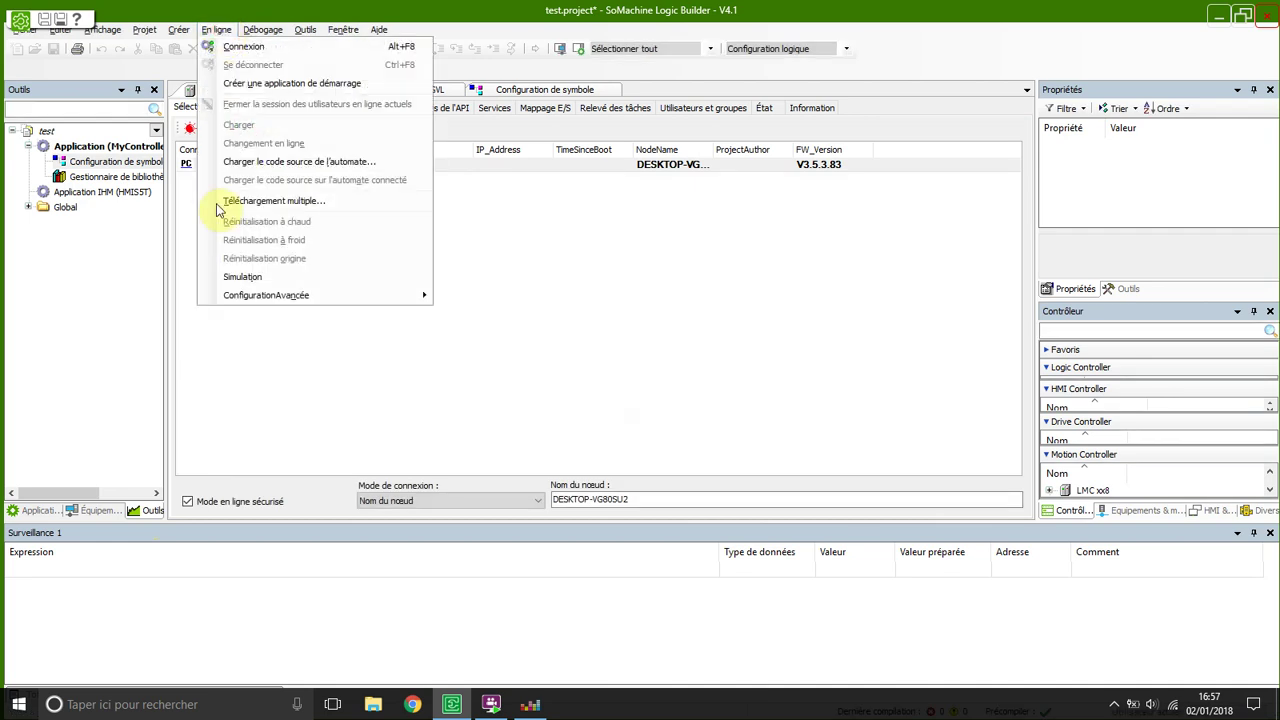
click(242, 277)
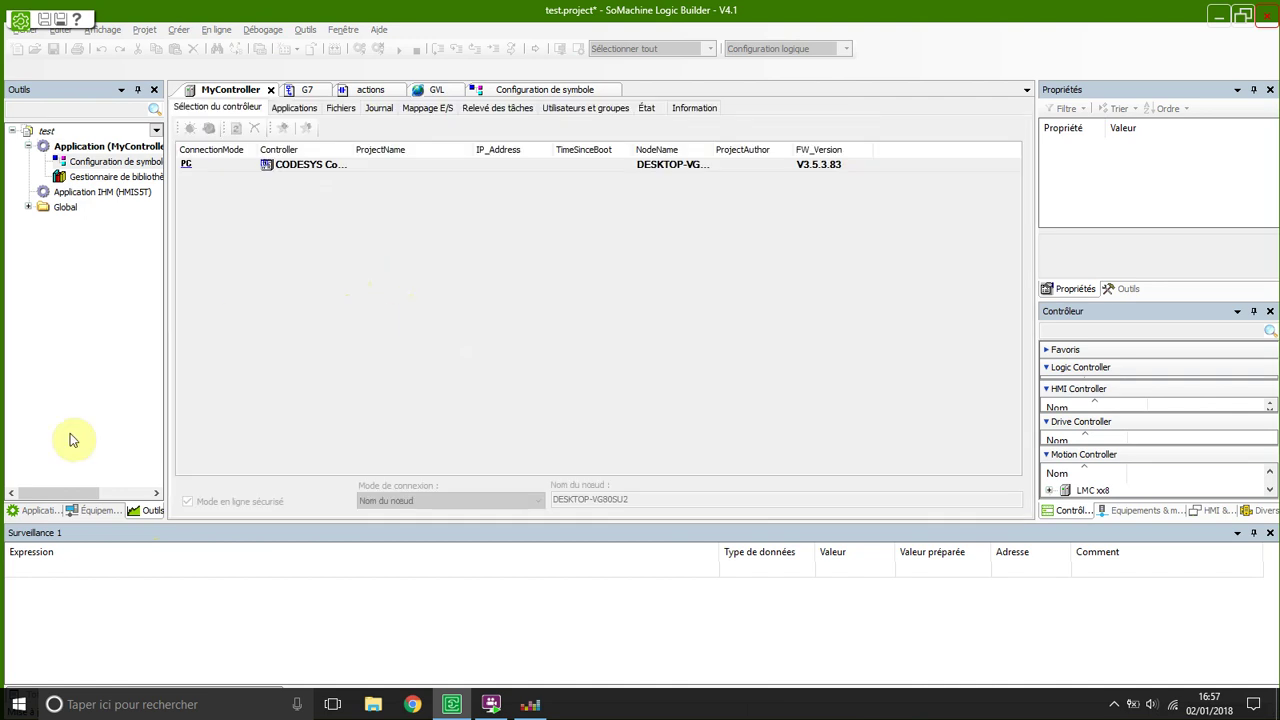
Step: Show the equipment tree and inspect the full controller name and the node name in MyController's controller selection
click(64, 511)
click(92, 511)
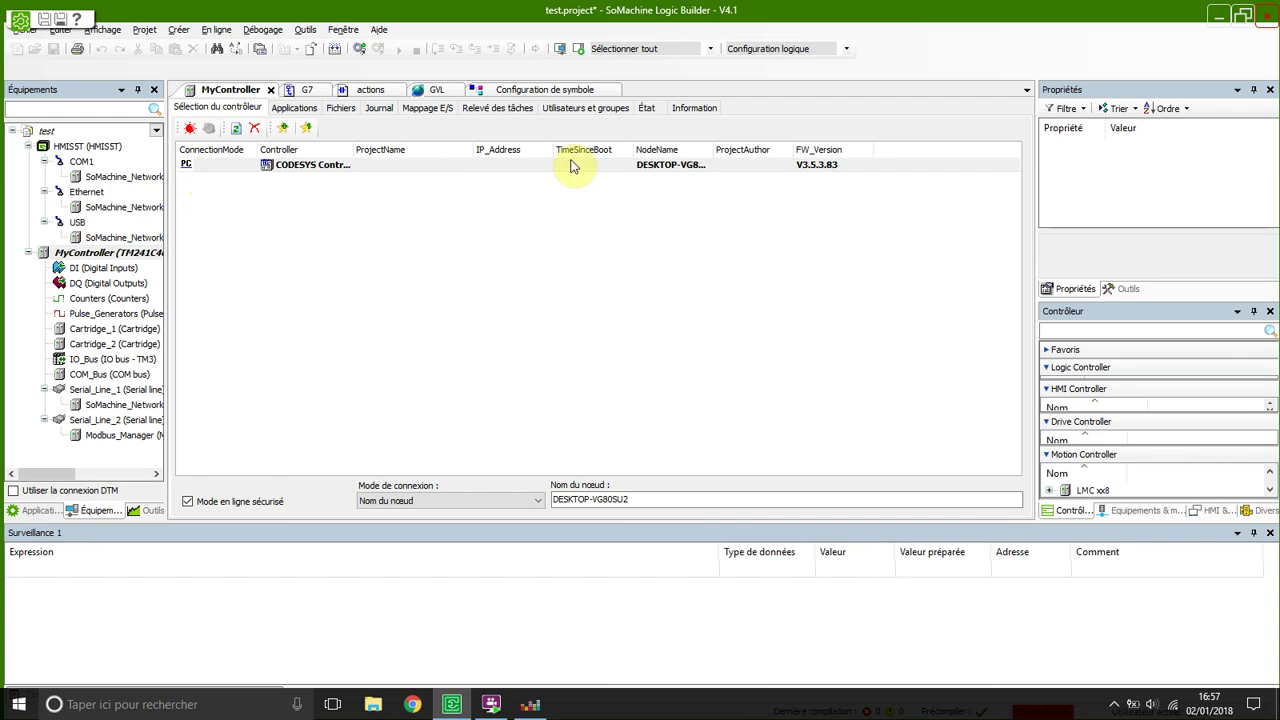
drag(352, 148, 463, 148)
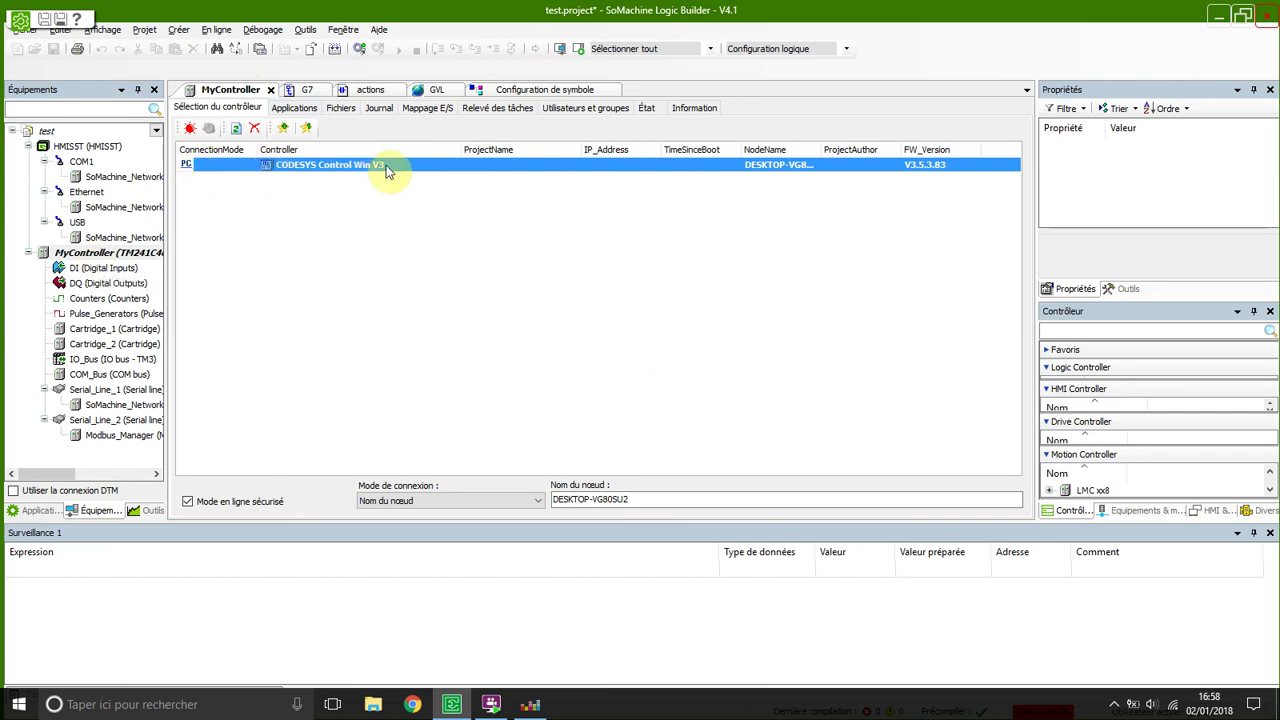
click(636, 498)
drag(594, 498, 535, 494)
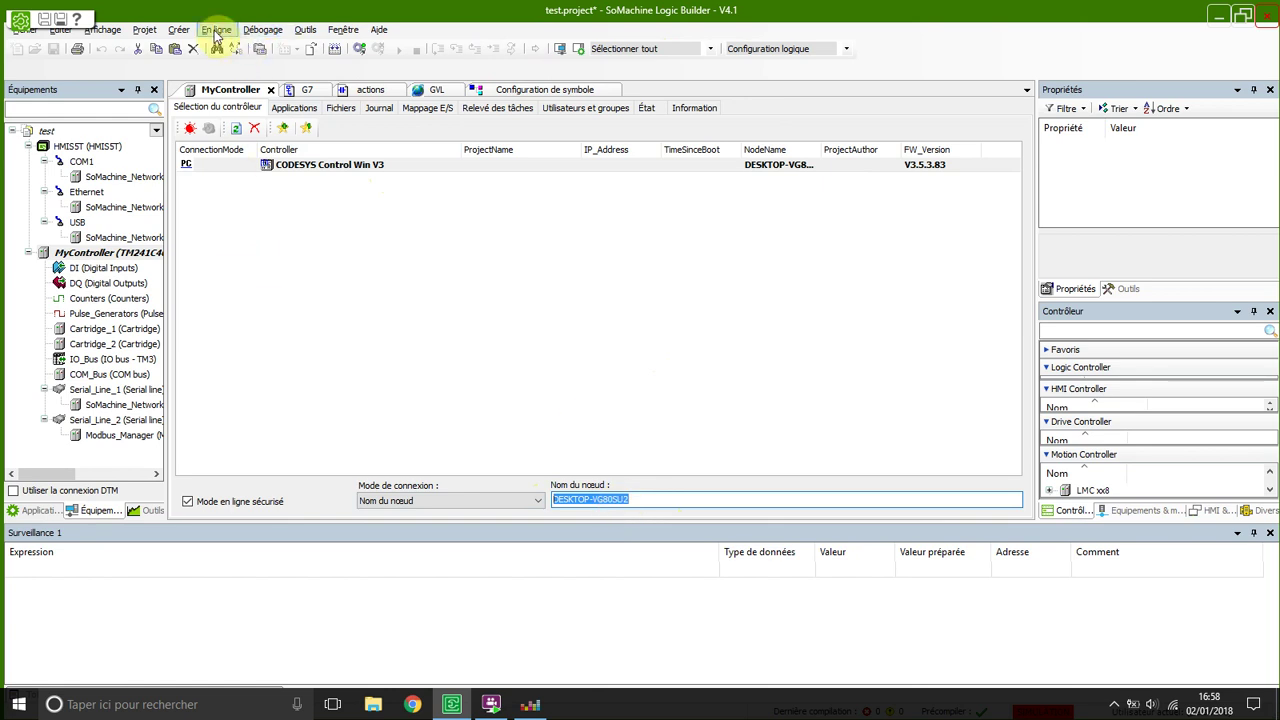
Step: Log in to the simulated controller, connecting with online change, and start the application
click(357, 49)
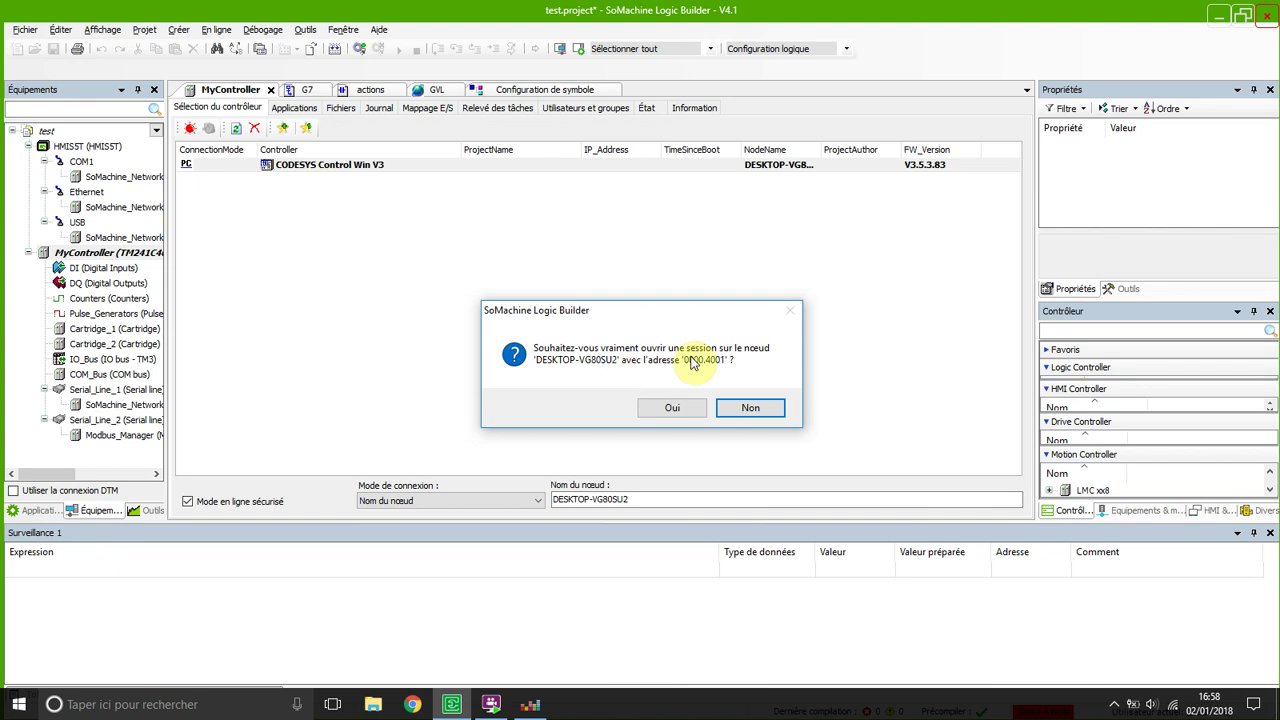
click(672, 408)
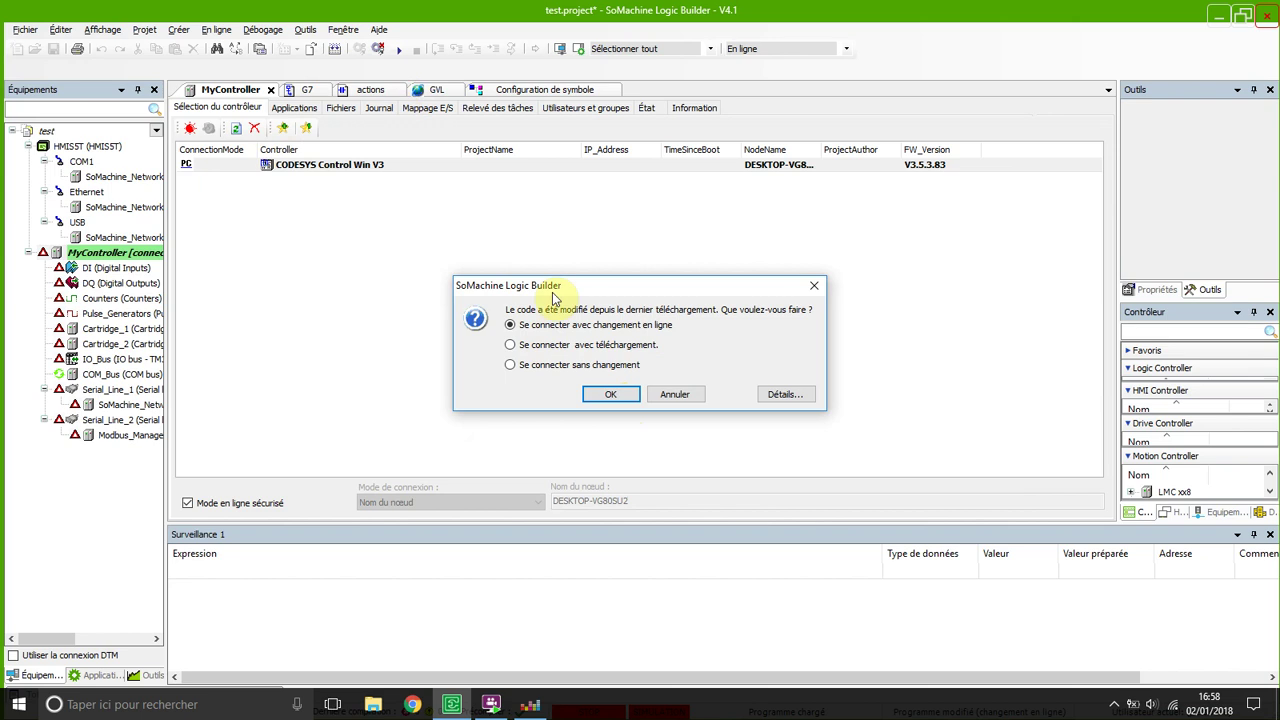
click(609, 396)
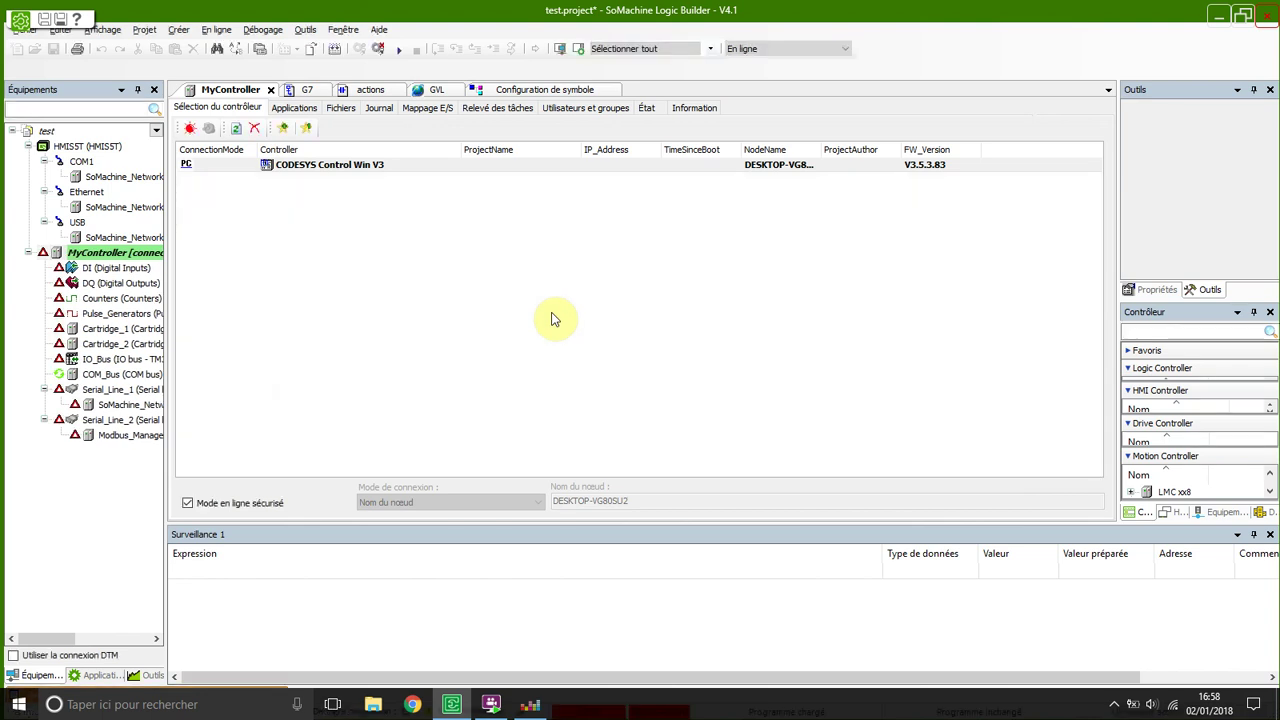
click(399, 52)
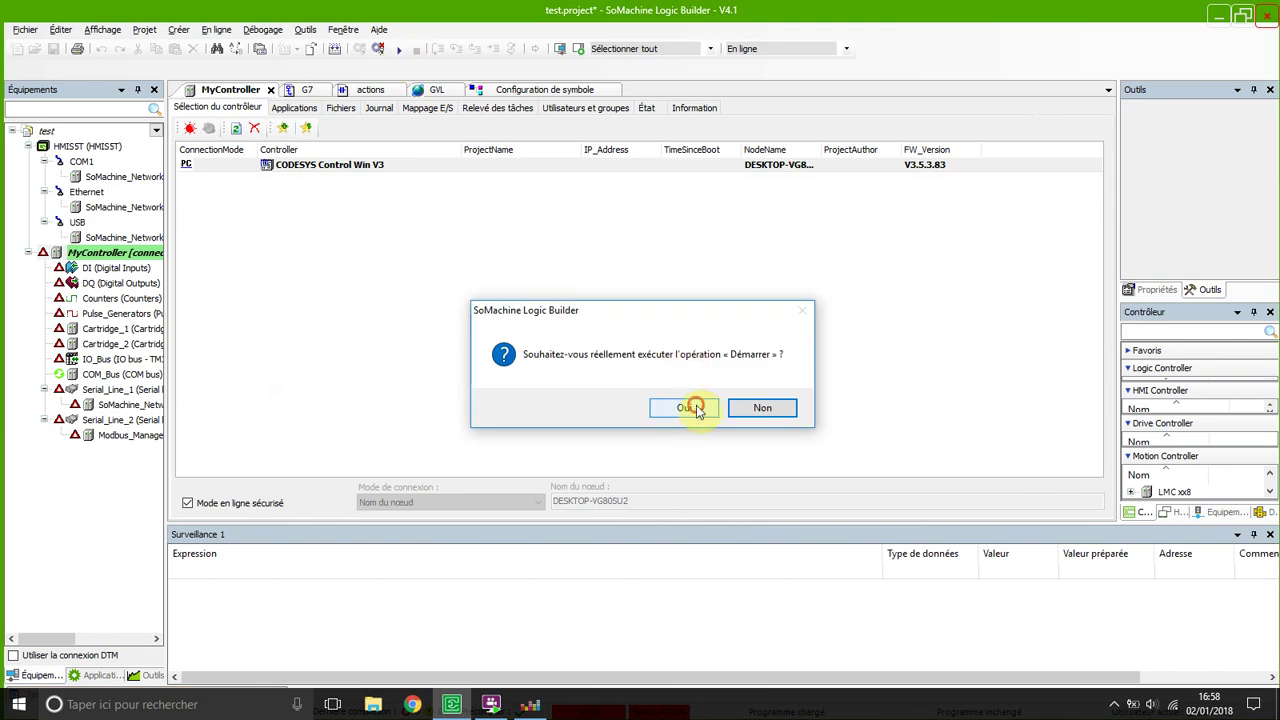
click(694, 407)
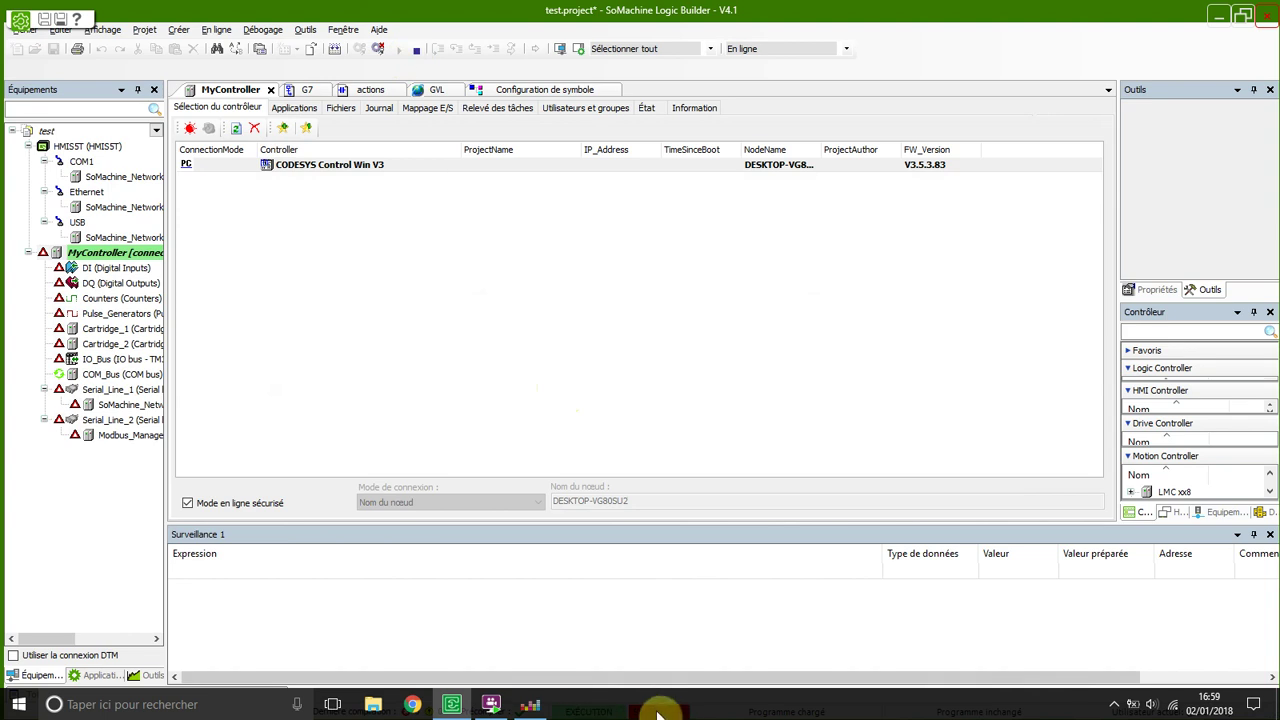
Step: Switch to the HMI project in Vijeo-Designer, check the switches on Ecran1 and Ecran2, and return to Ecran1
mouse_move(18, 26)
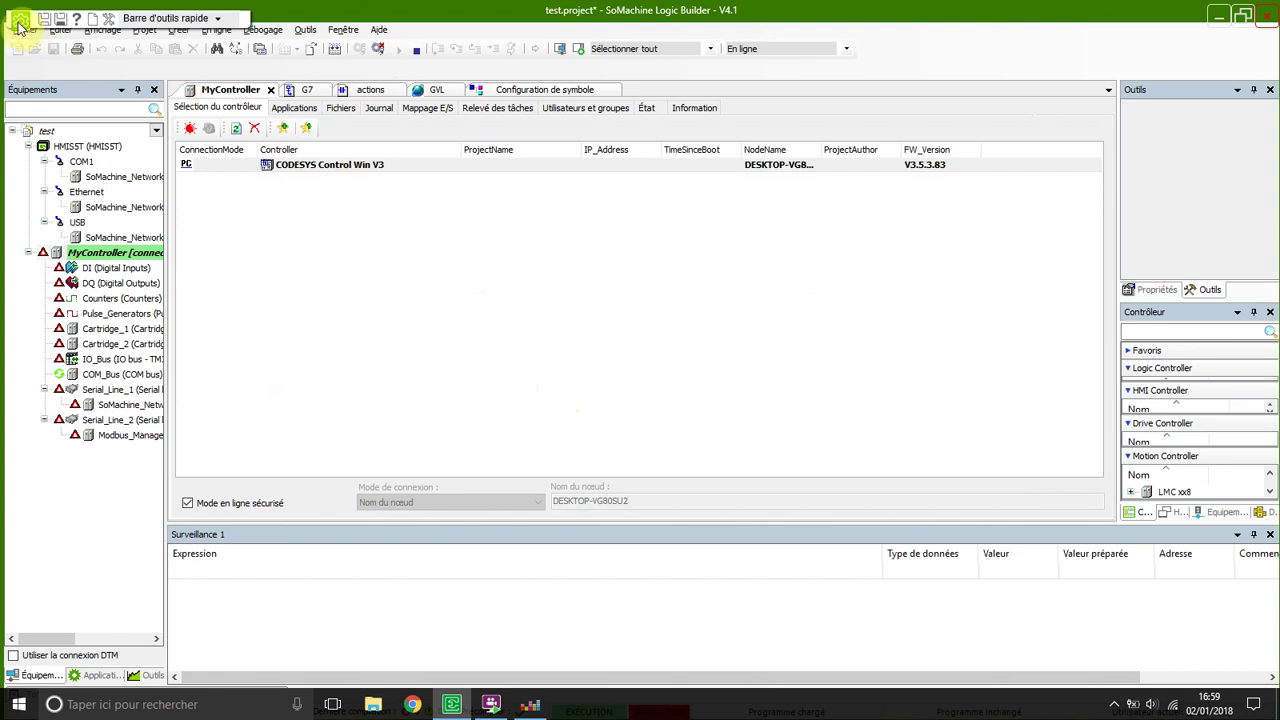
click(19, 26)
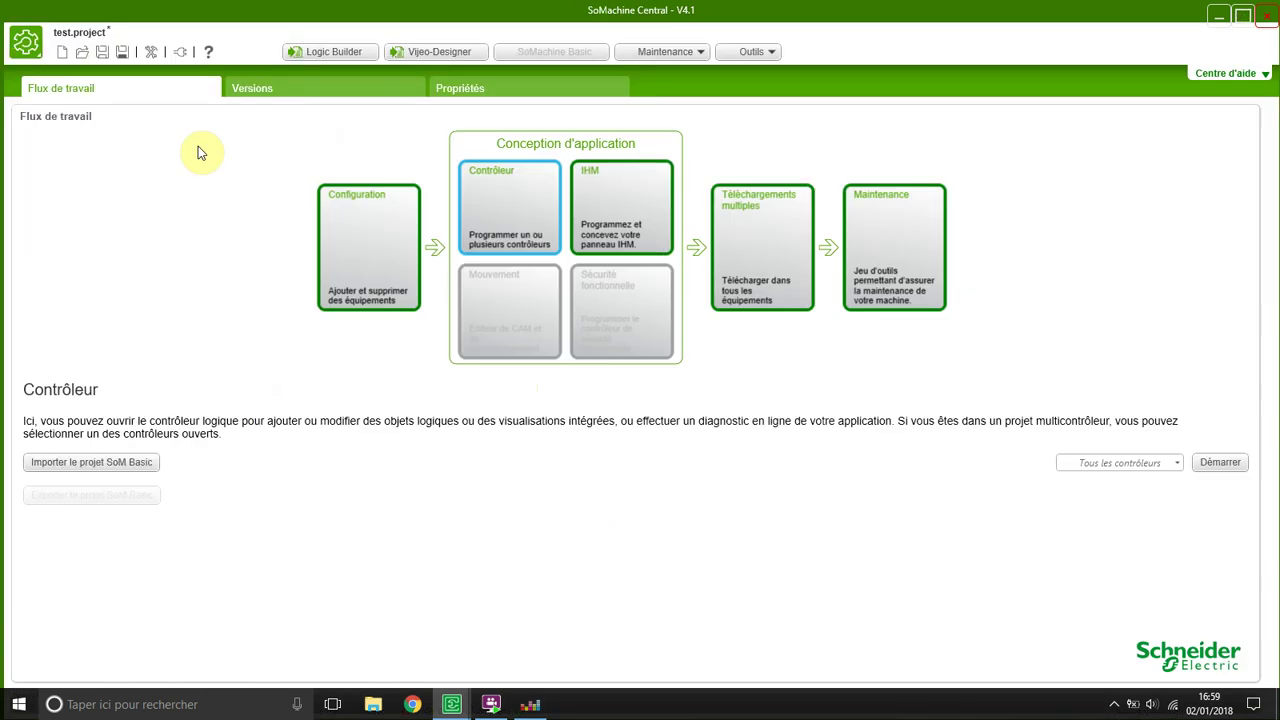
click(592, 197)
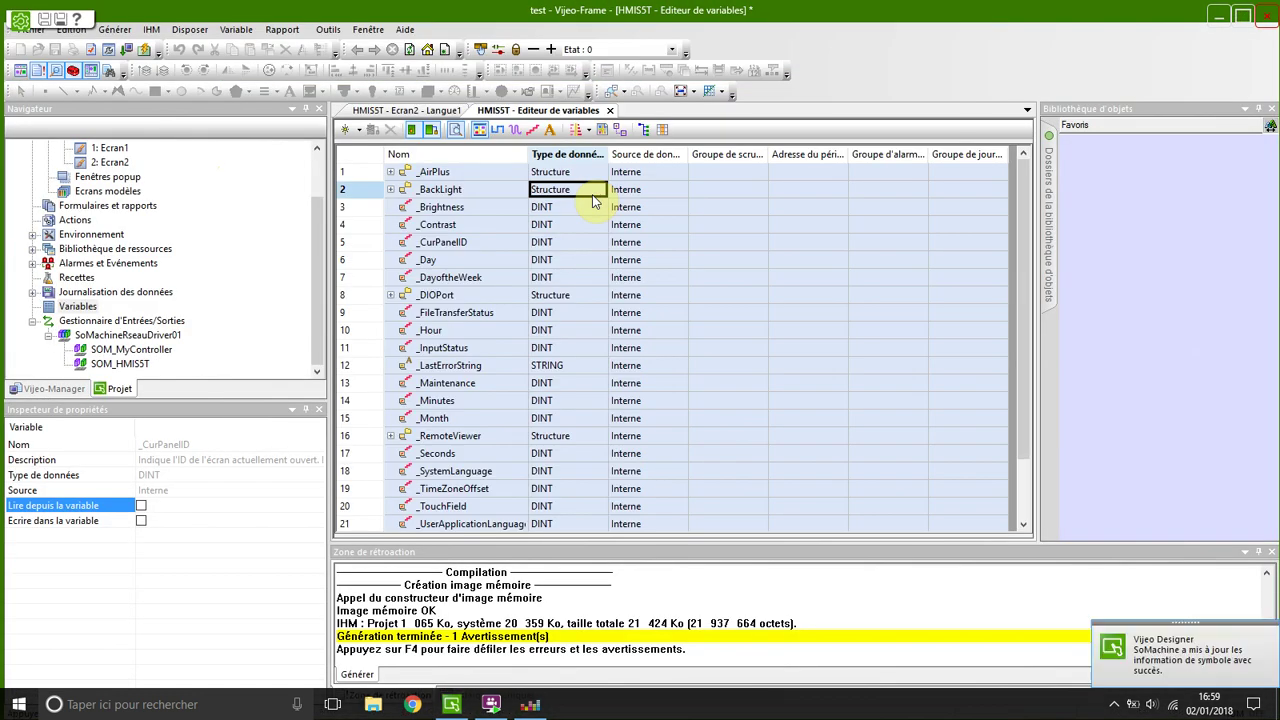
scroll(316, 271, up, 2)
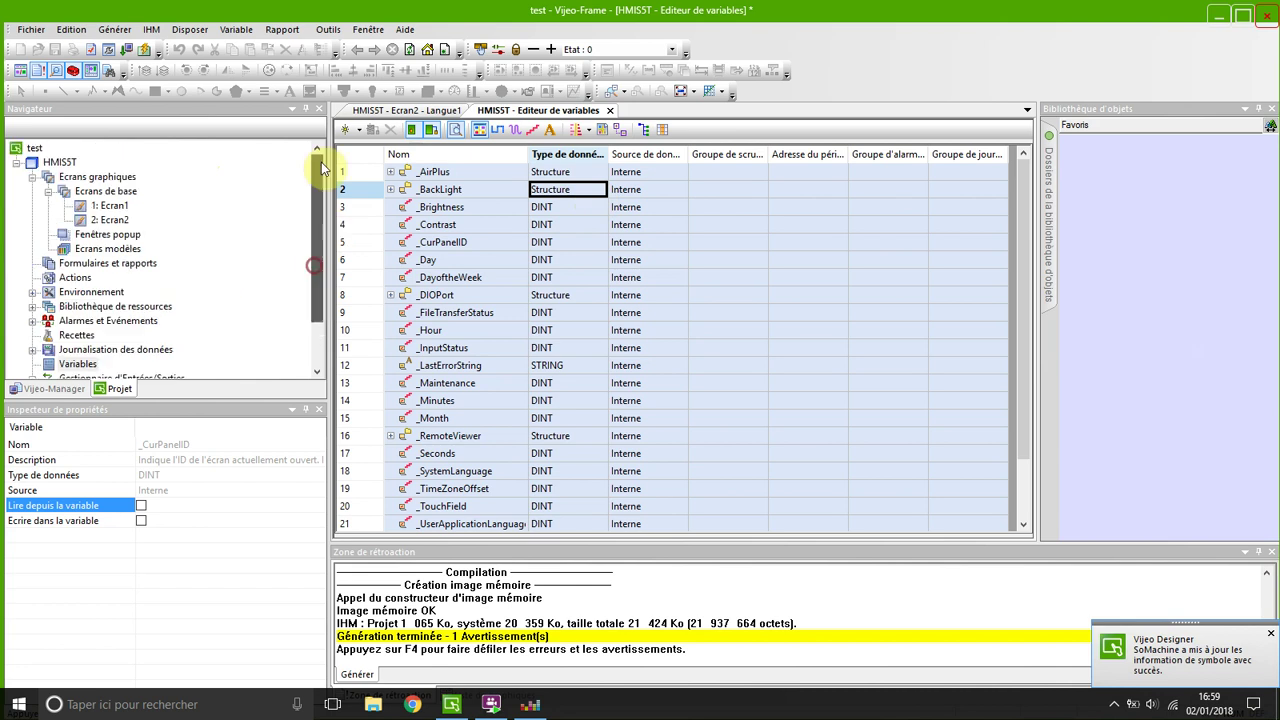
double_click(108, 205)
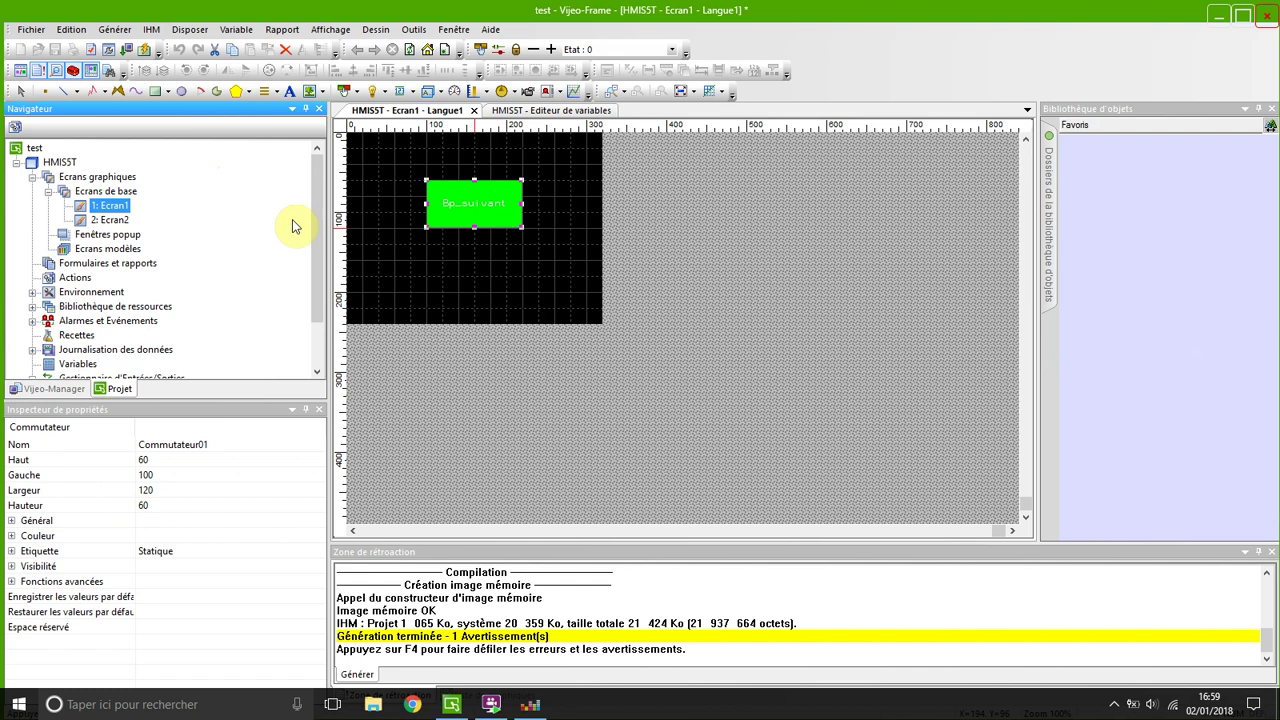
double_click(112, 220)
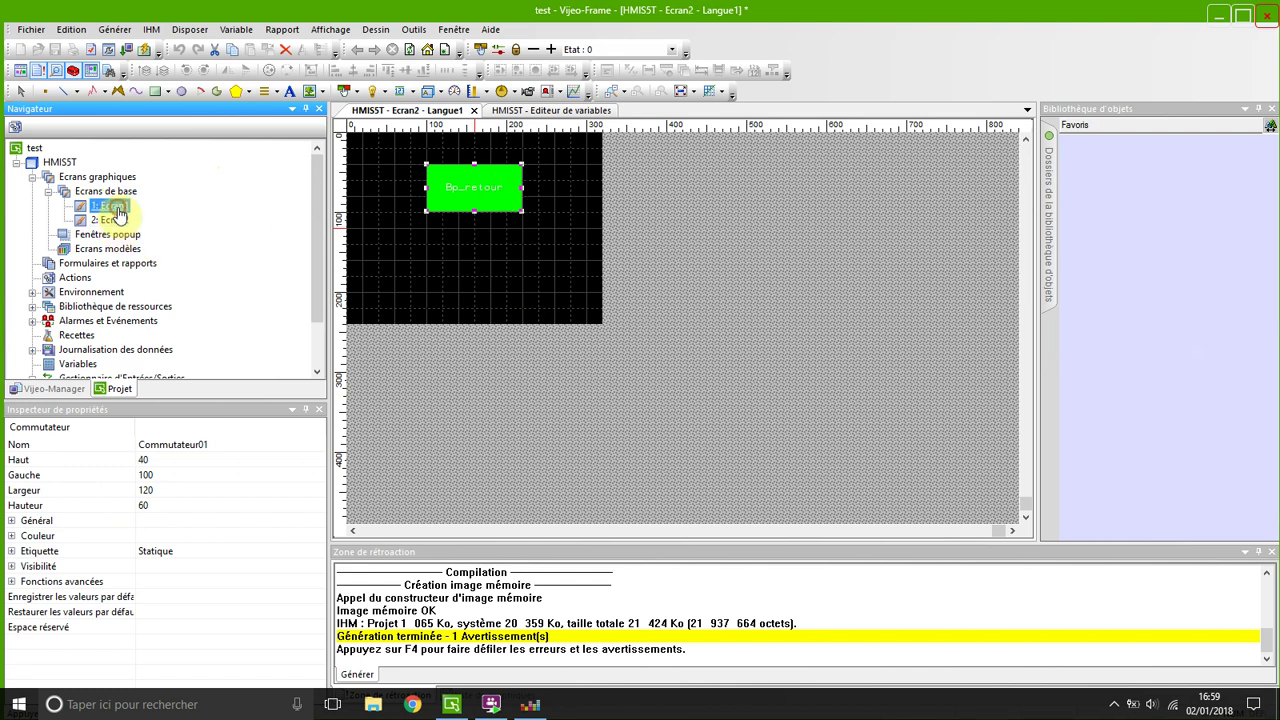
double_click(112, 206)
Step: Give the Bp_suivant switch on Ecran1 a Bit operation on touch with momentary on (Marche momentanée)
click(487, 206)
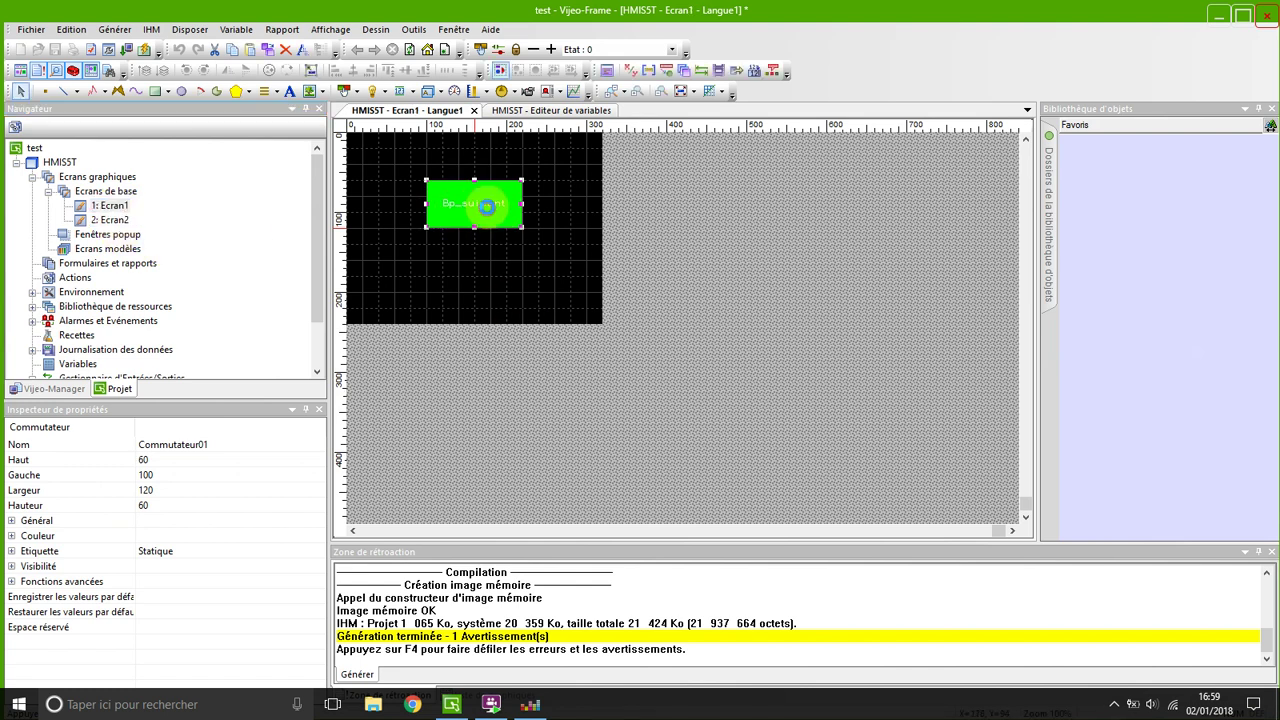
double_click(487, 206)
click(536, 155)
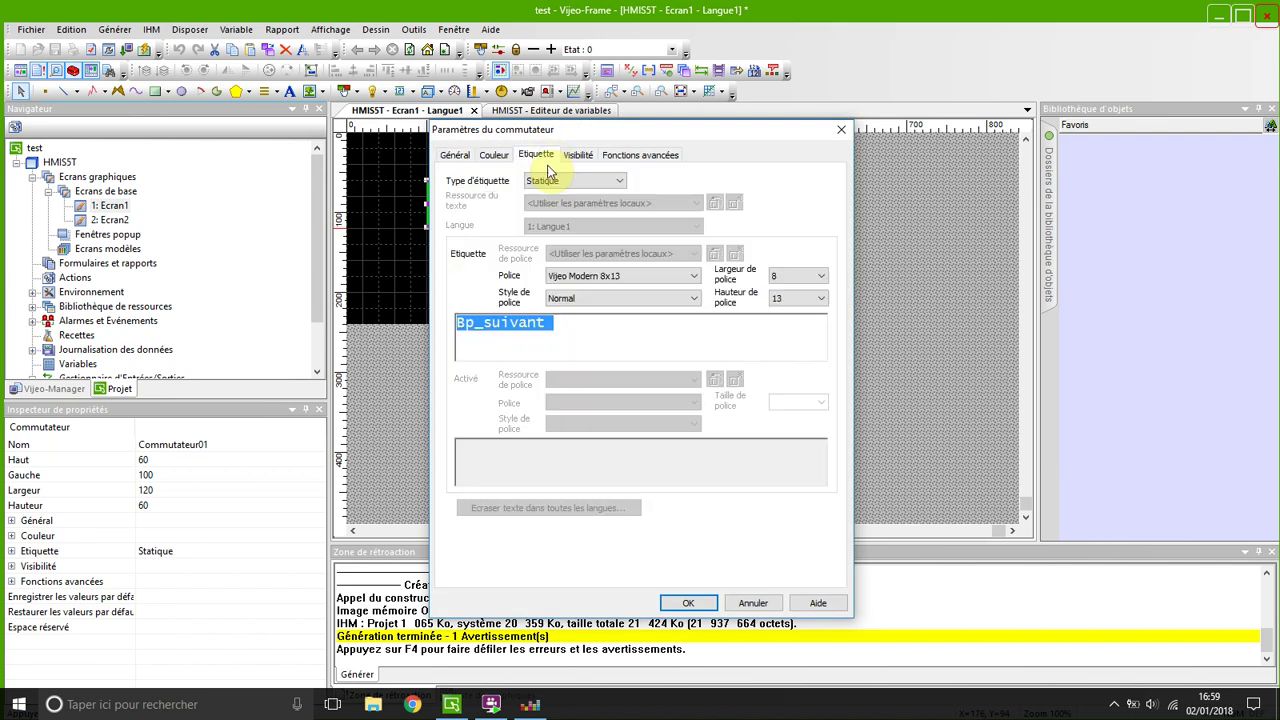
click(455, 155)
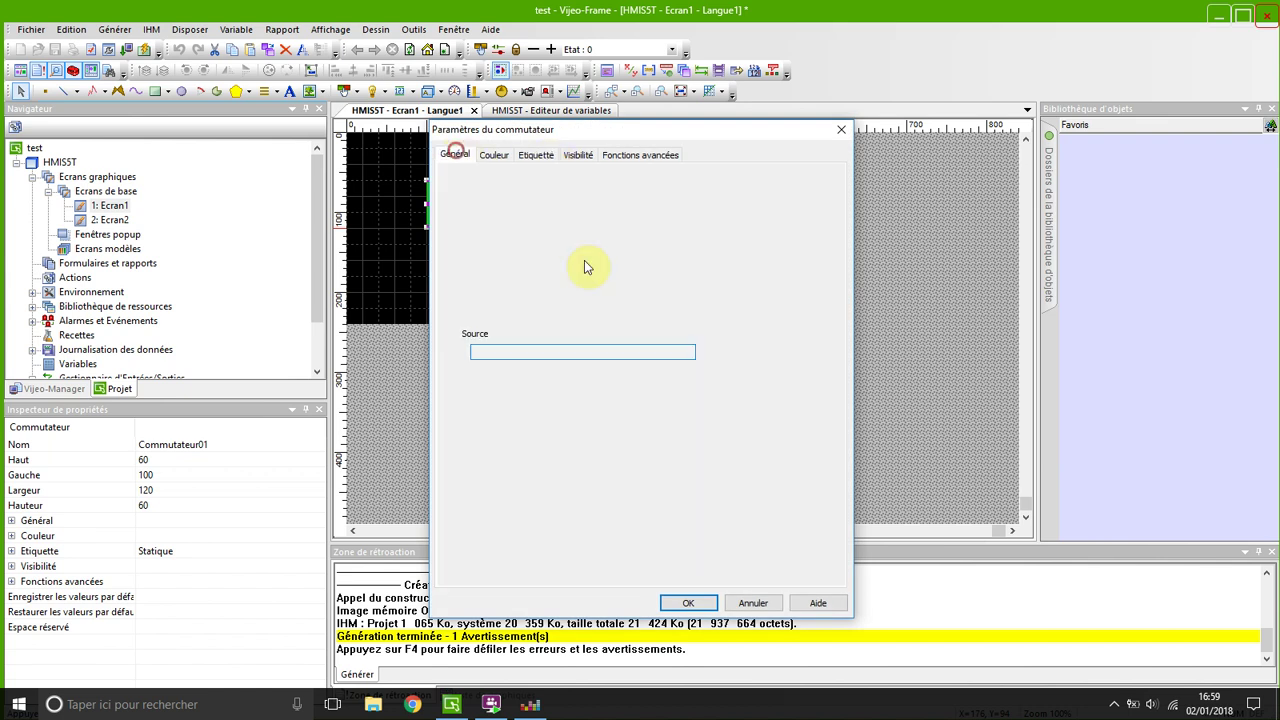
click(586, 291)
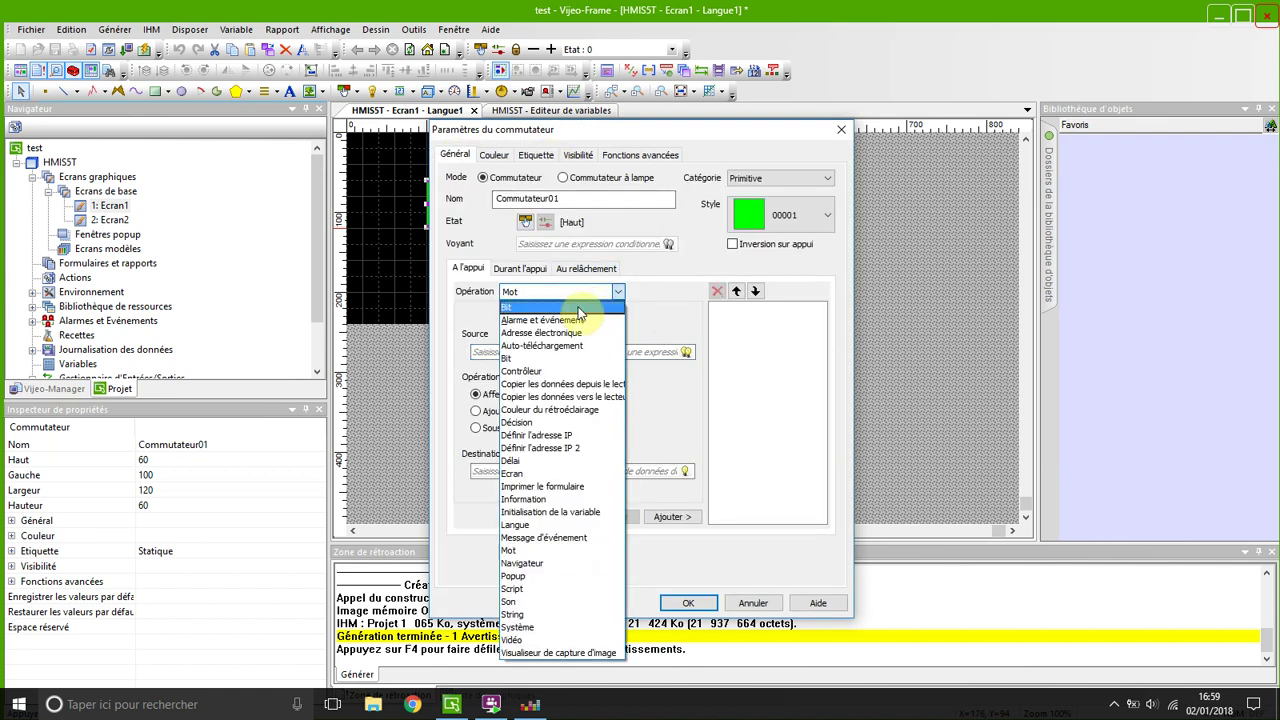
click(577, 308)
click(527, 411)
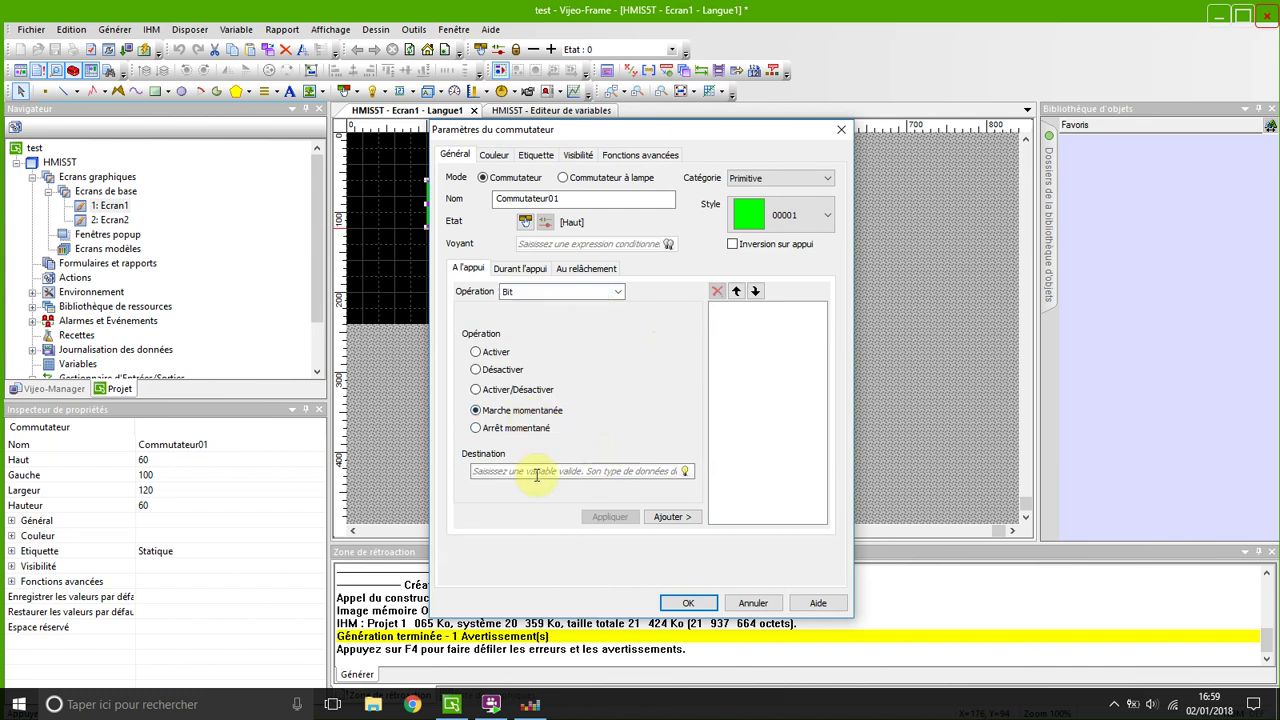
Step: Set the Bp_suivant switch's destination to the SoMachine variable GVL.Bp_suivant, add the operation and confirm the switch settings
click(686, 471)
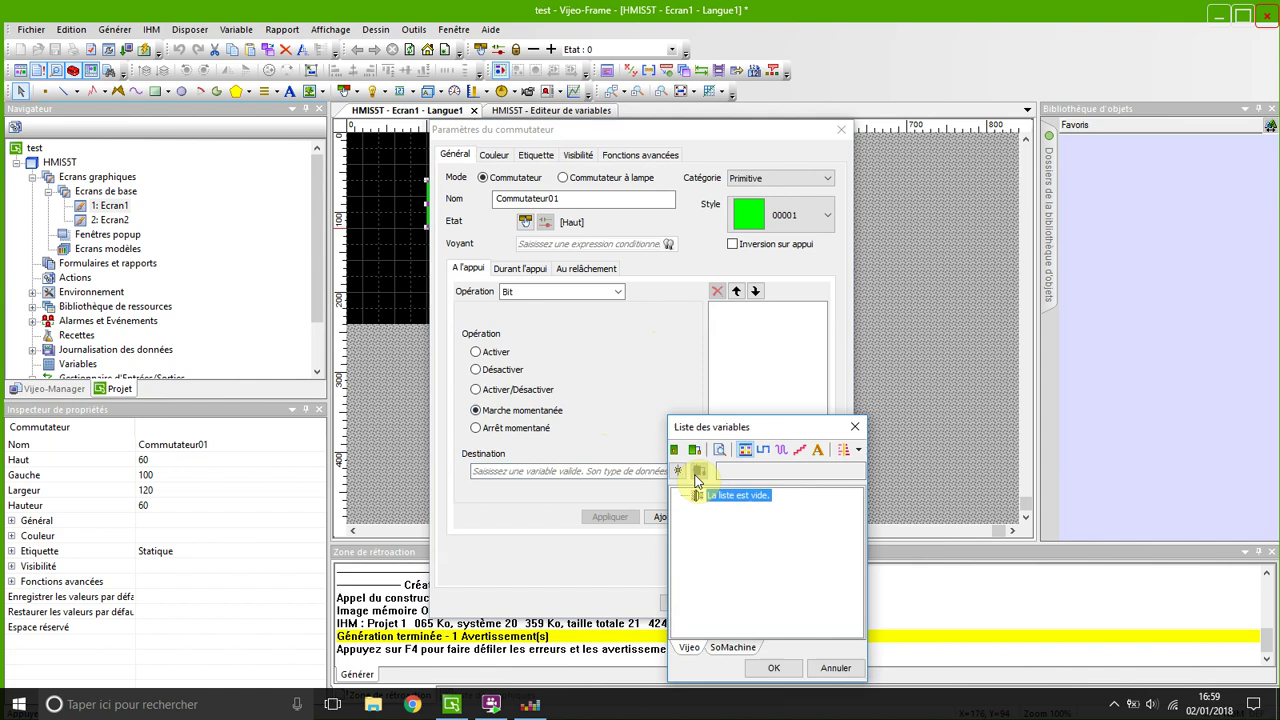
click(733, 647)
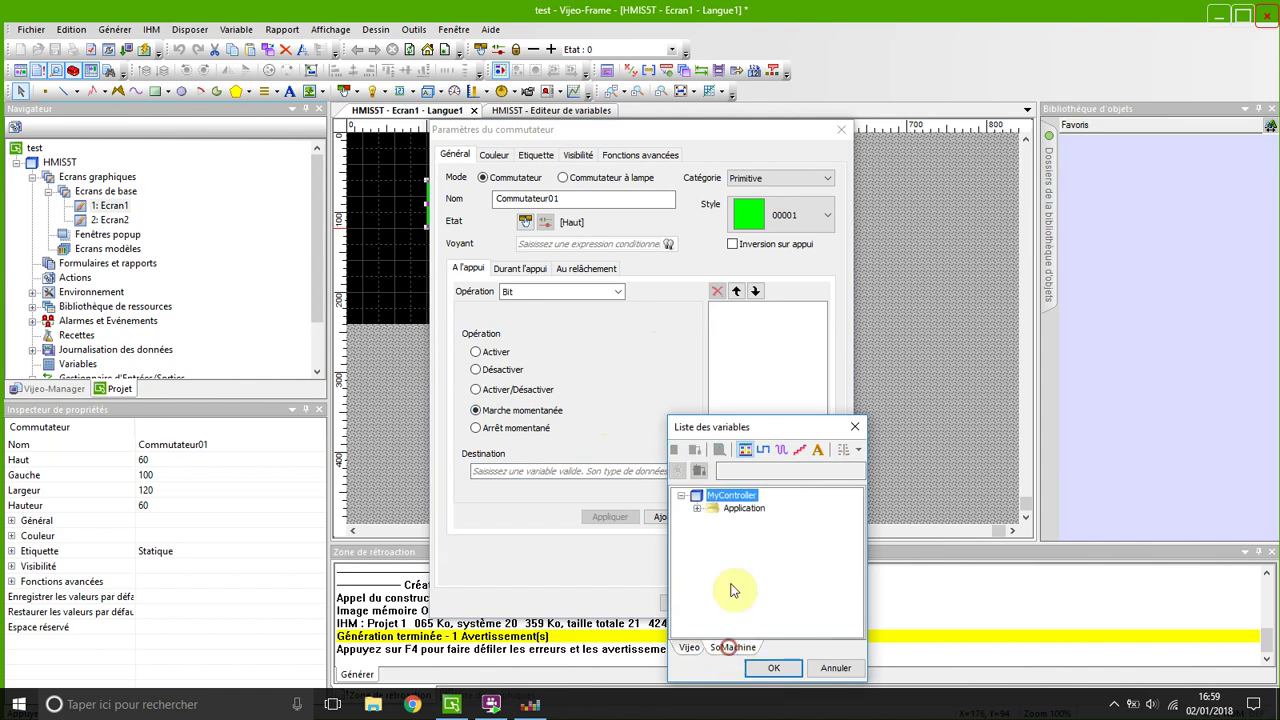
click(713, 521)
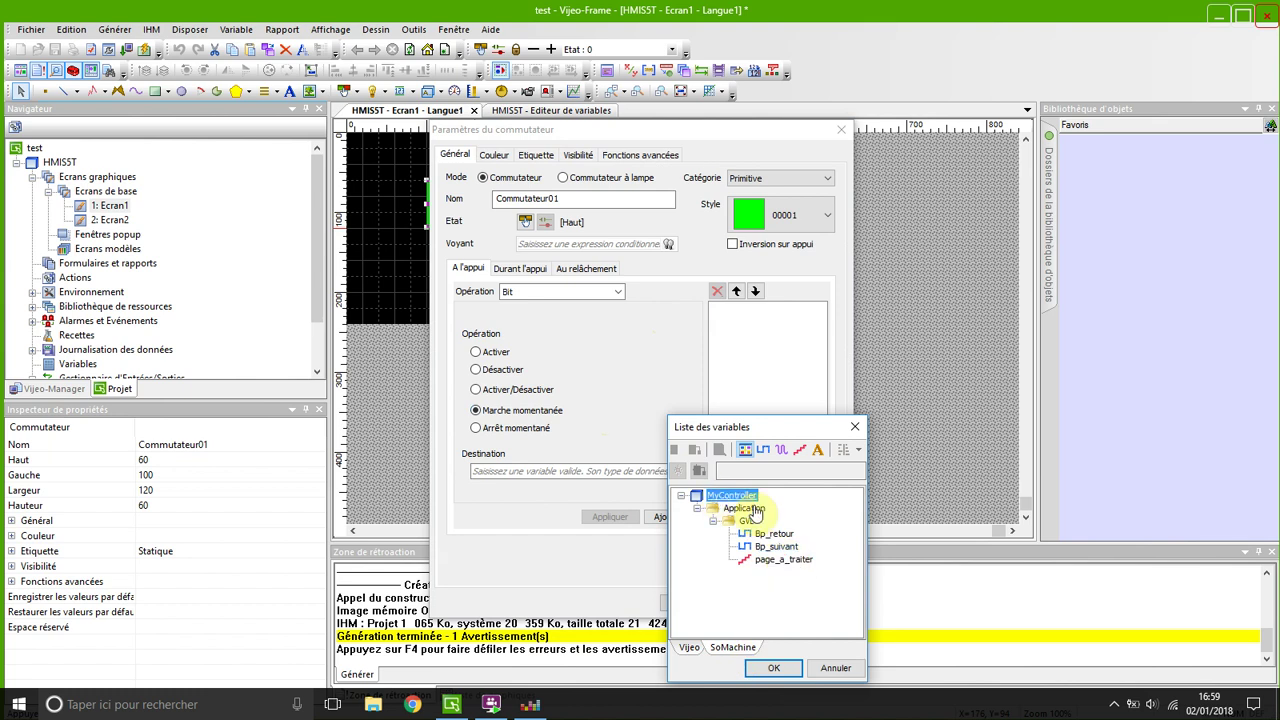
click(788, 549)
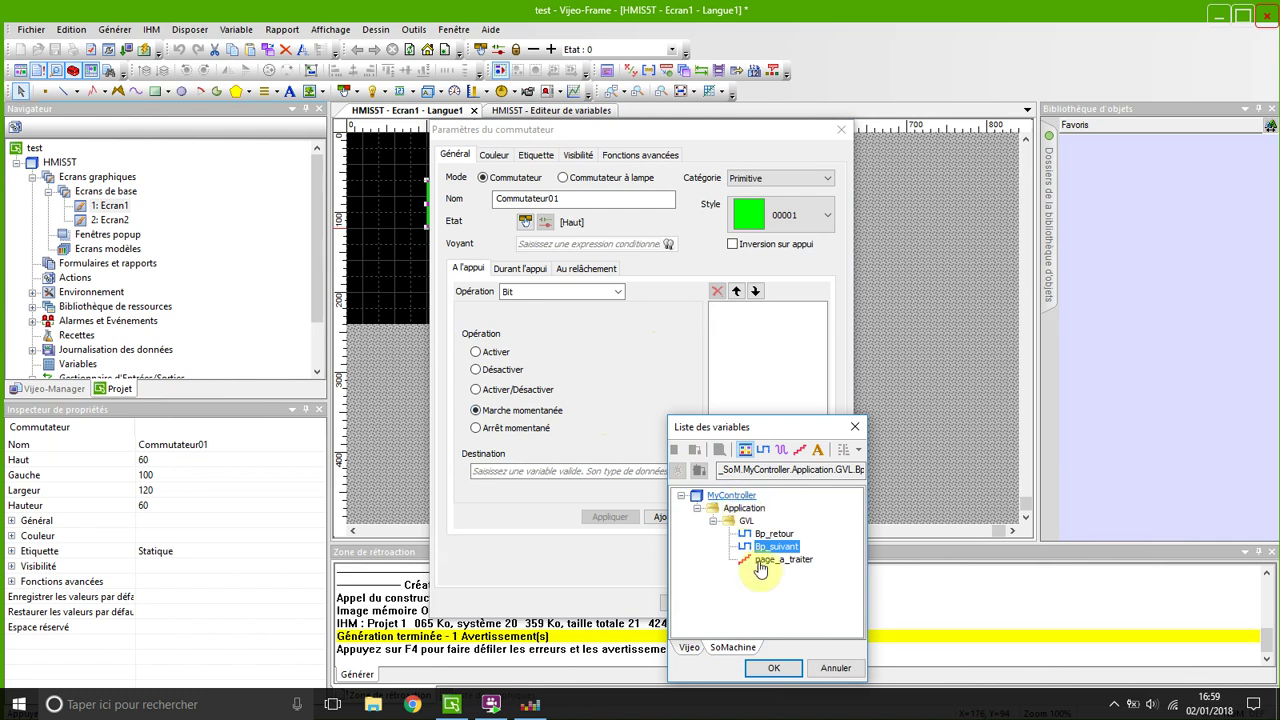
click(773, 668)
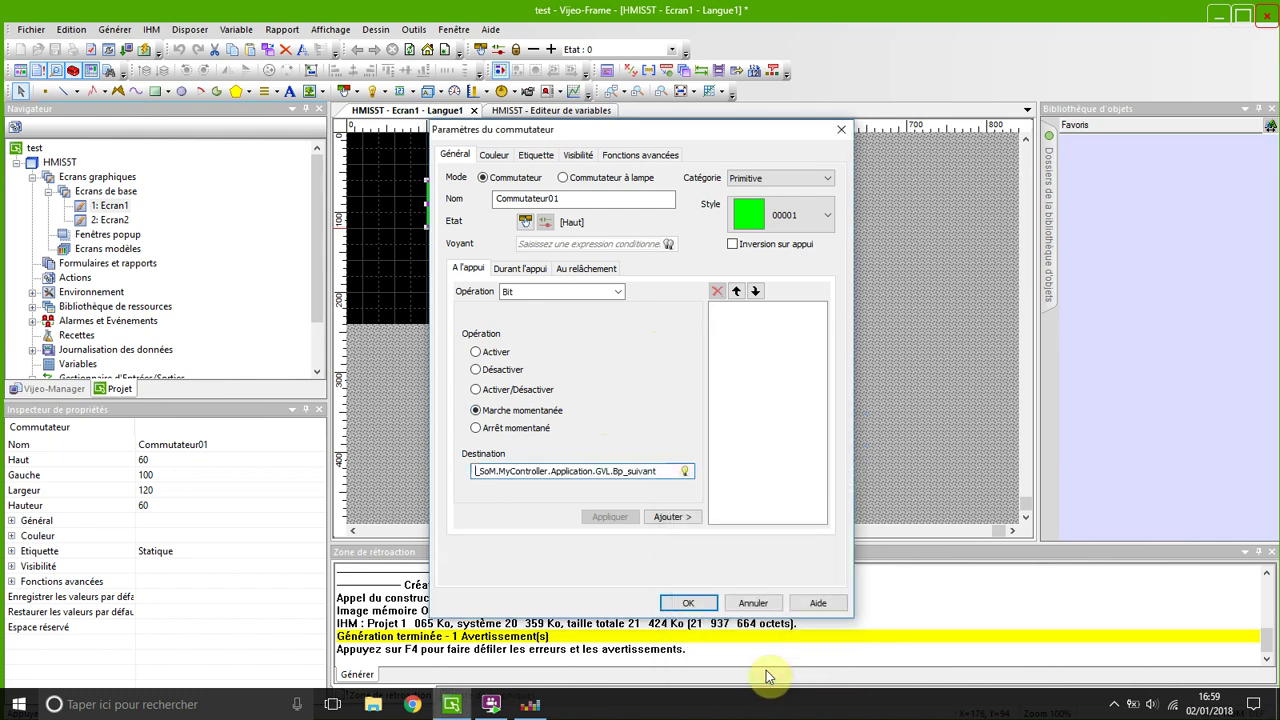
click(672, 516)
click(690, 603)
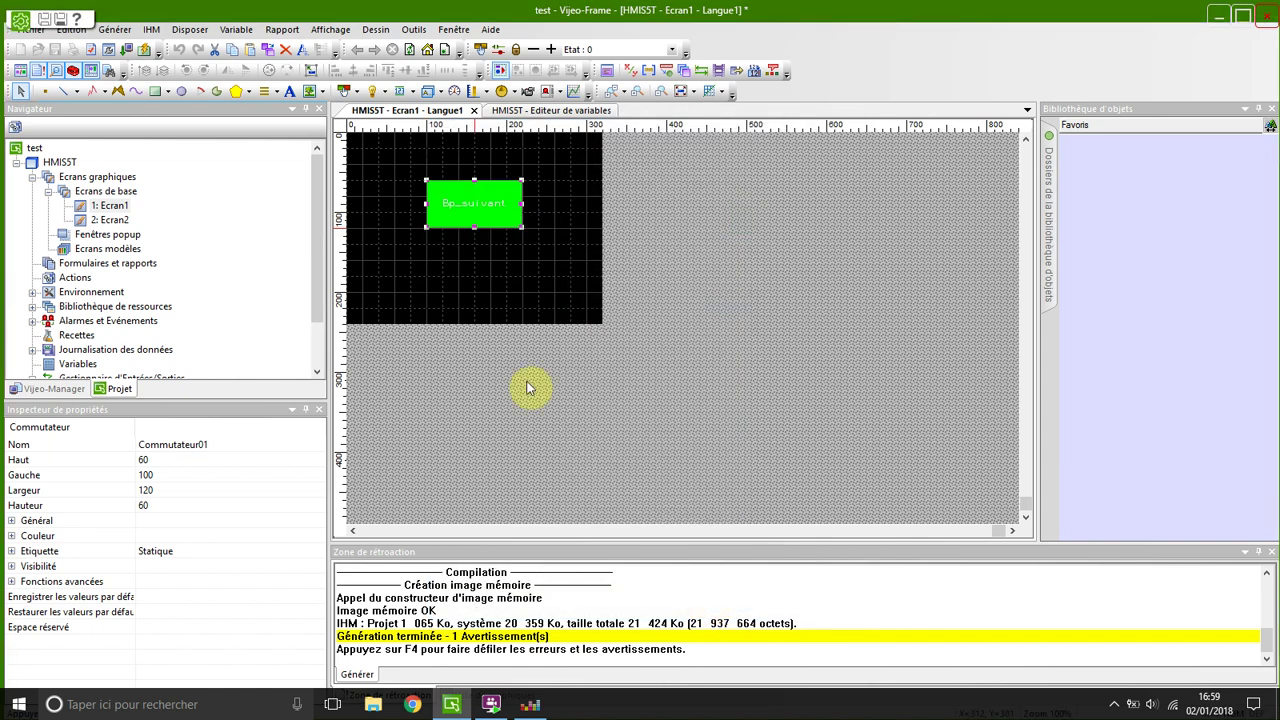
Step: Give the Bp_retour switch on Ecran2 a Bit operation on touch with momentary on (Marche momentanée)
double_click(108, 219)
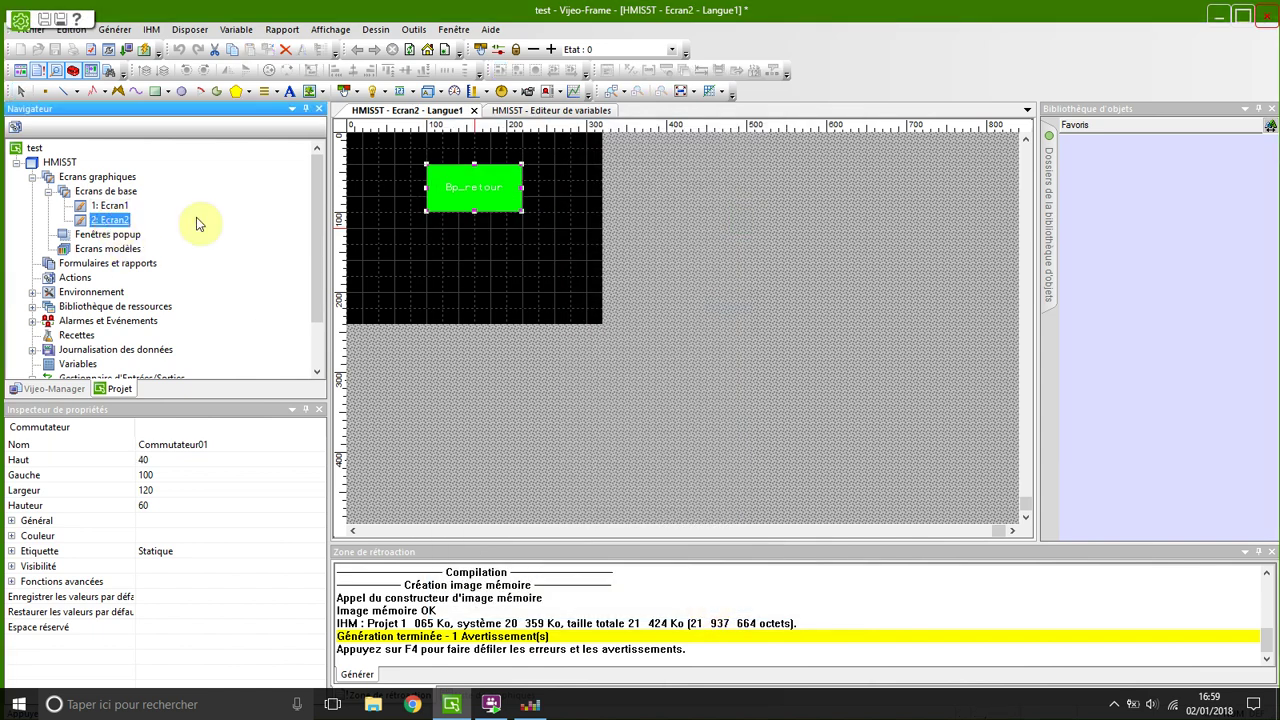
double_click(486, 186)
click(605, 291)
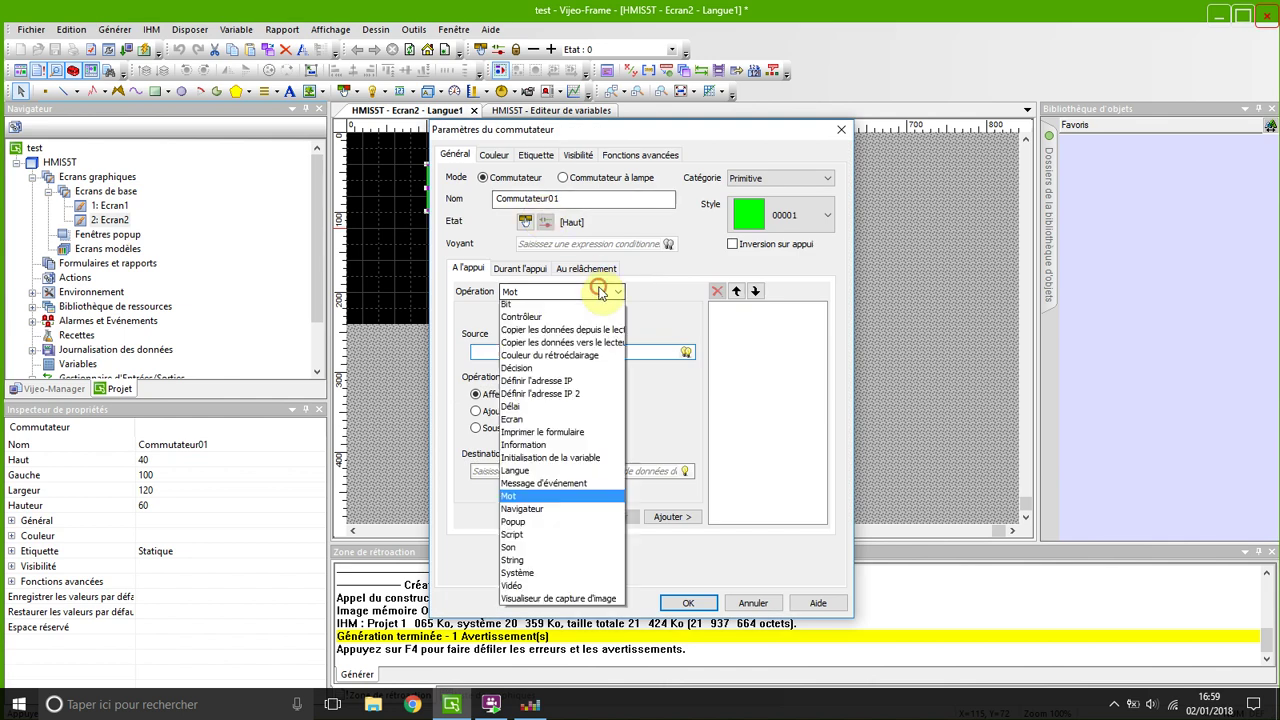
click(588, 305)
click(520, 416)
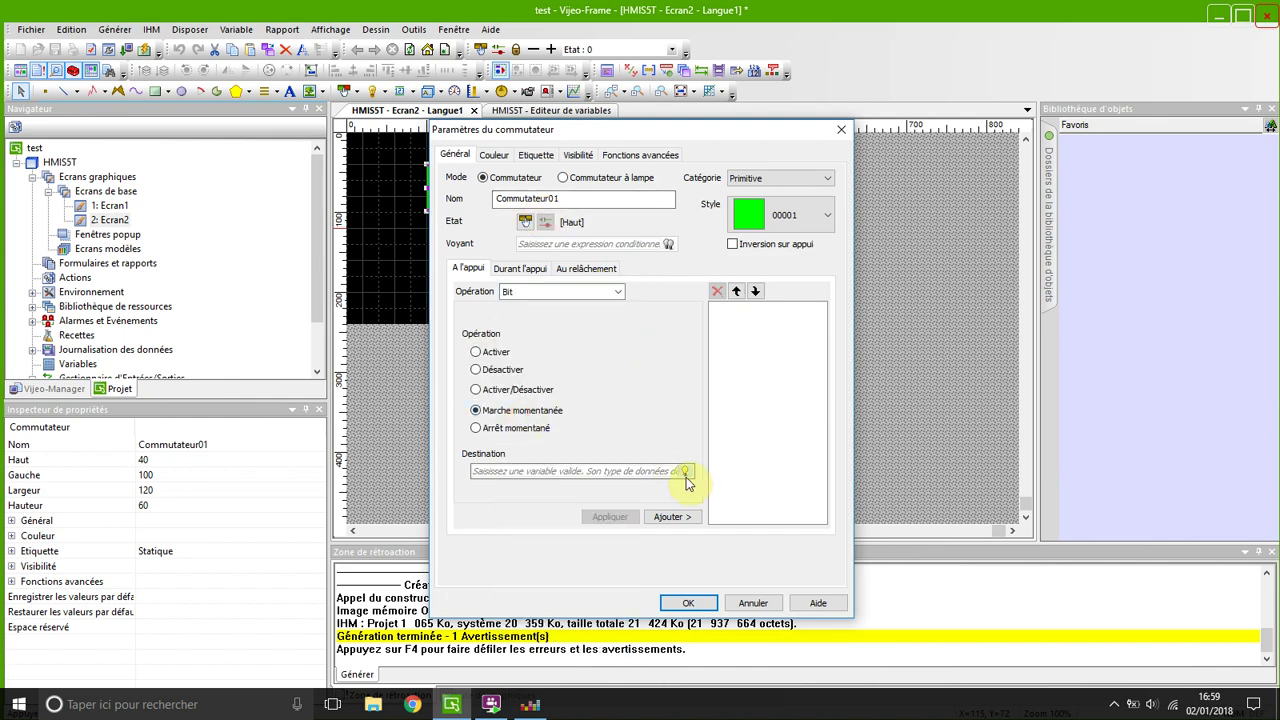
Step: Set the Bp_retour switch's destination to the SoMachine variable GVL.Bp_retour and confirm the switch settings
click(685, 471)
click(733, 647)
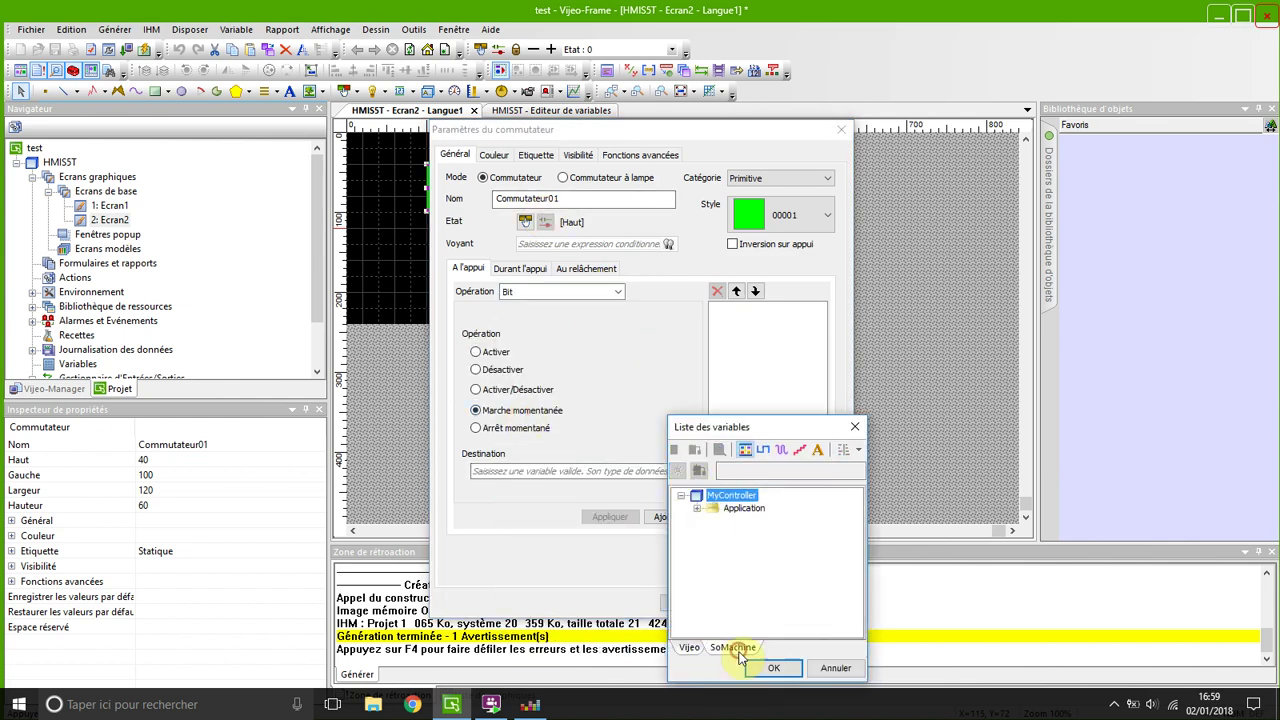
click(697, 508)
click(710, 520)
click(743, 549)
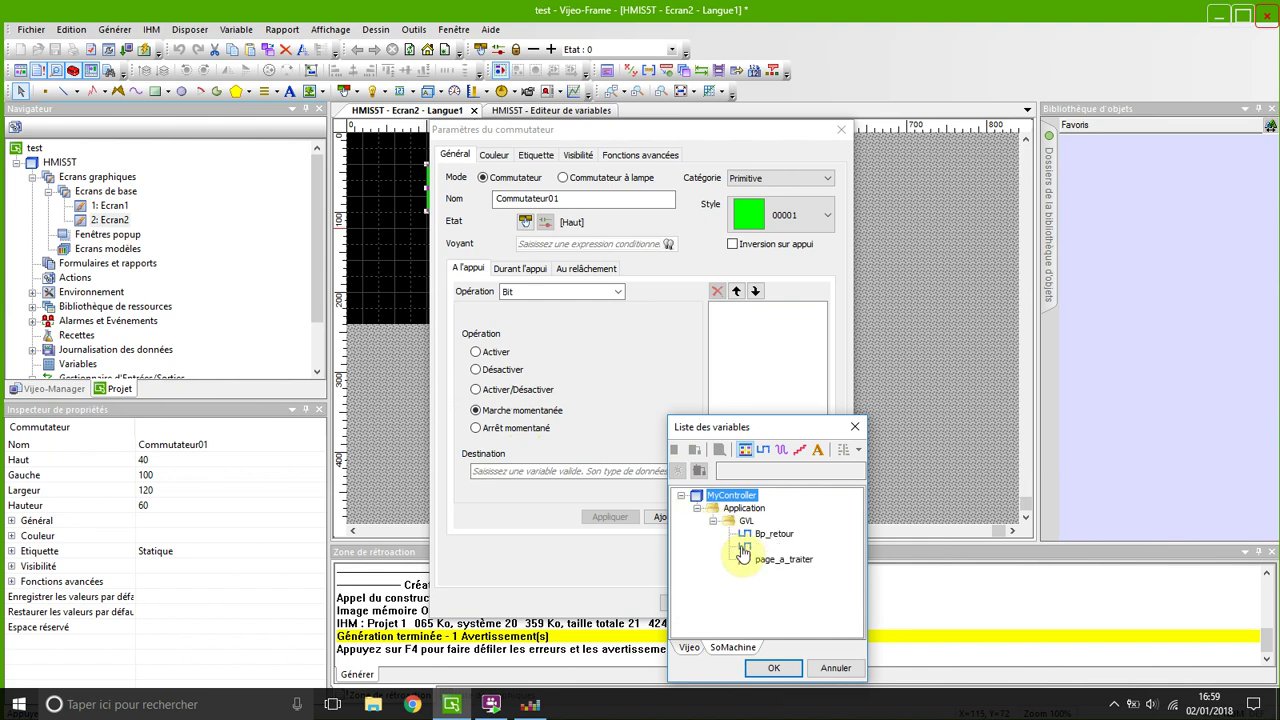
click(743, 535)
double_click(743, 535)
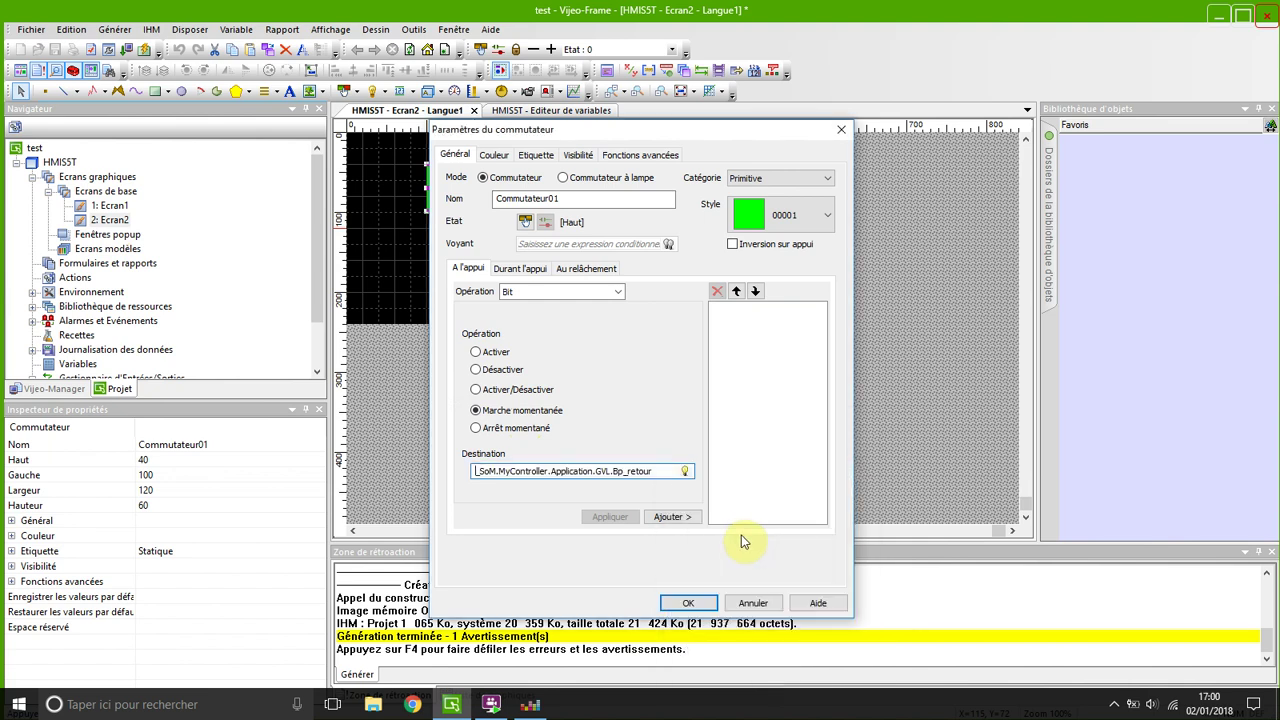
click(704, 601)
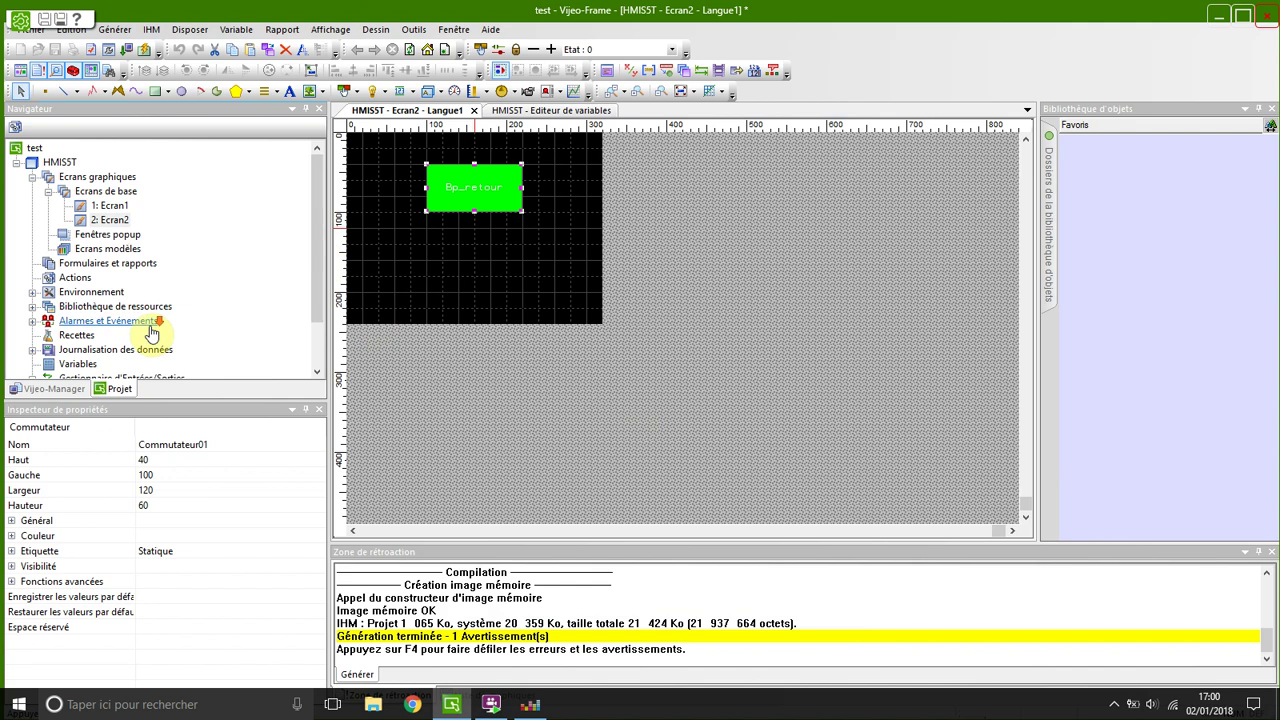
Step: In the HMI variable editor, make the system variable _CurPanelID read from the SoMachine variable GVL.page_a_traiter
scroll(110, 325, down, 1)
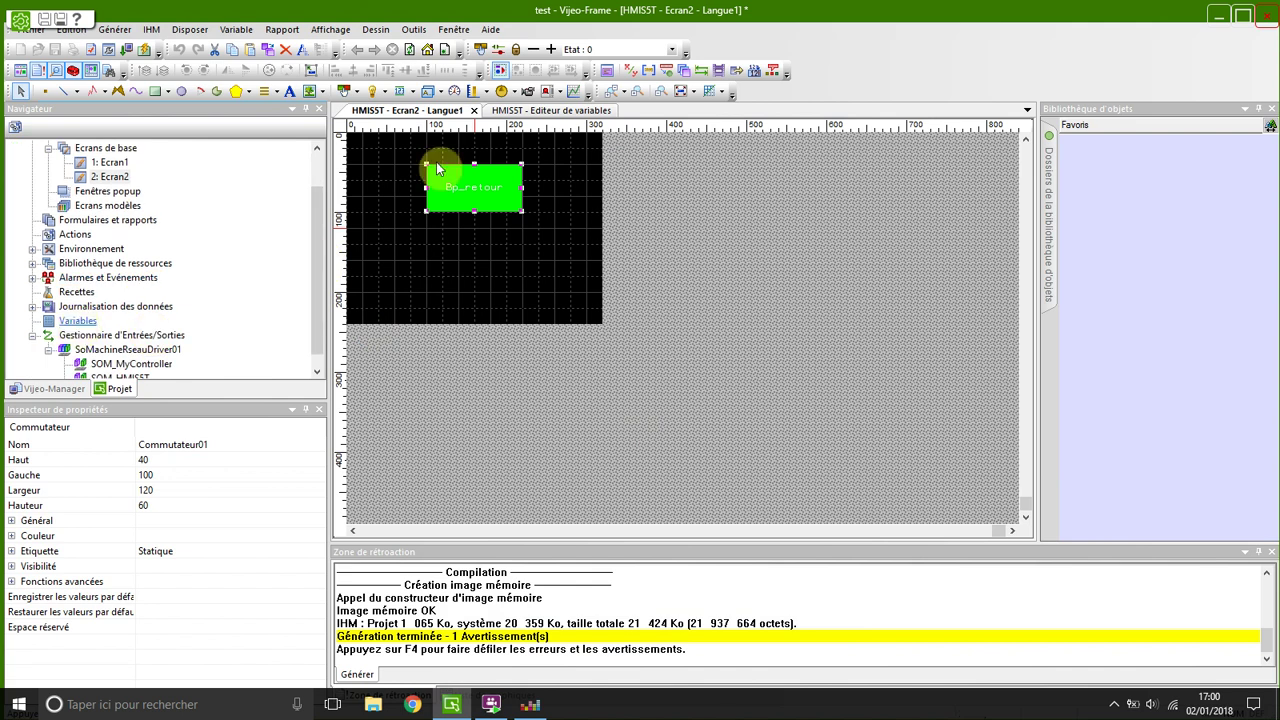
double_click(78, 321)
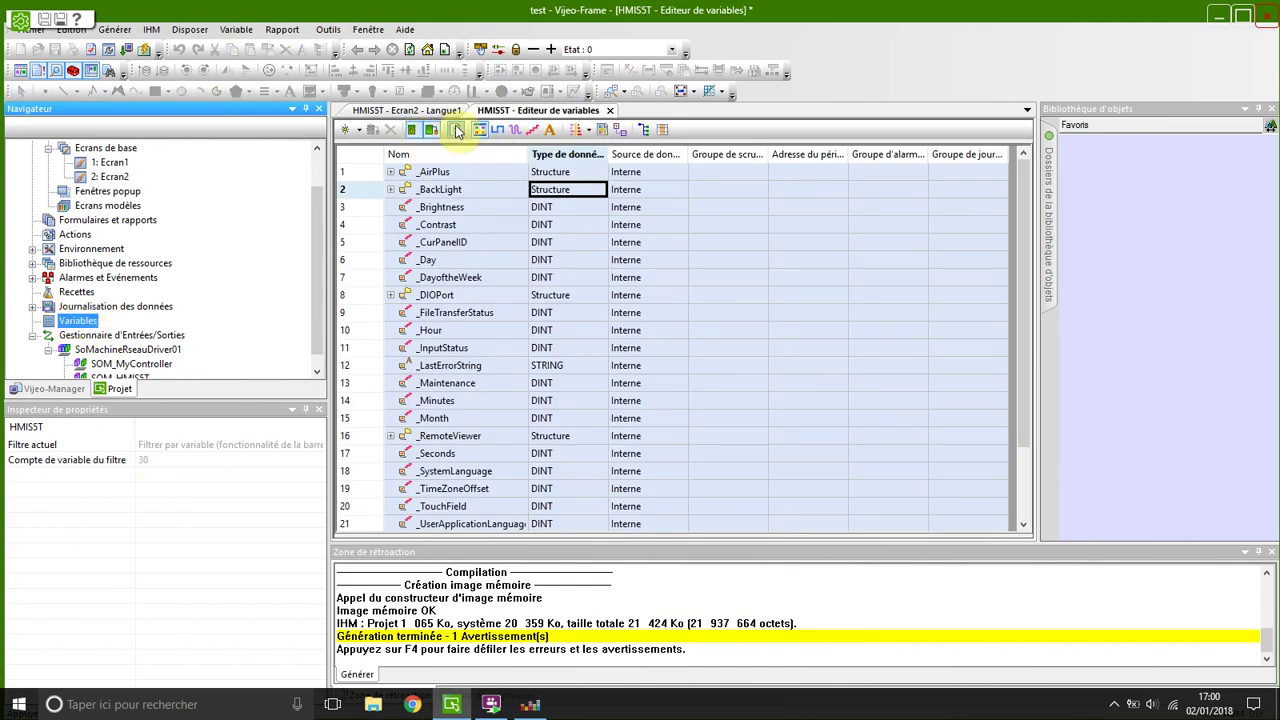
click(456, 129)
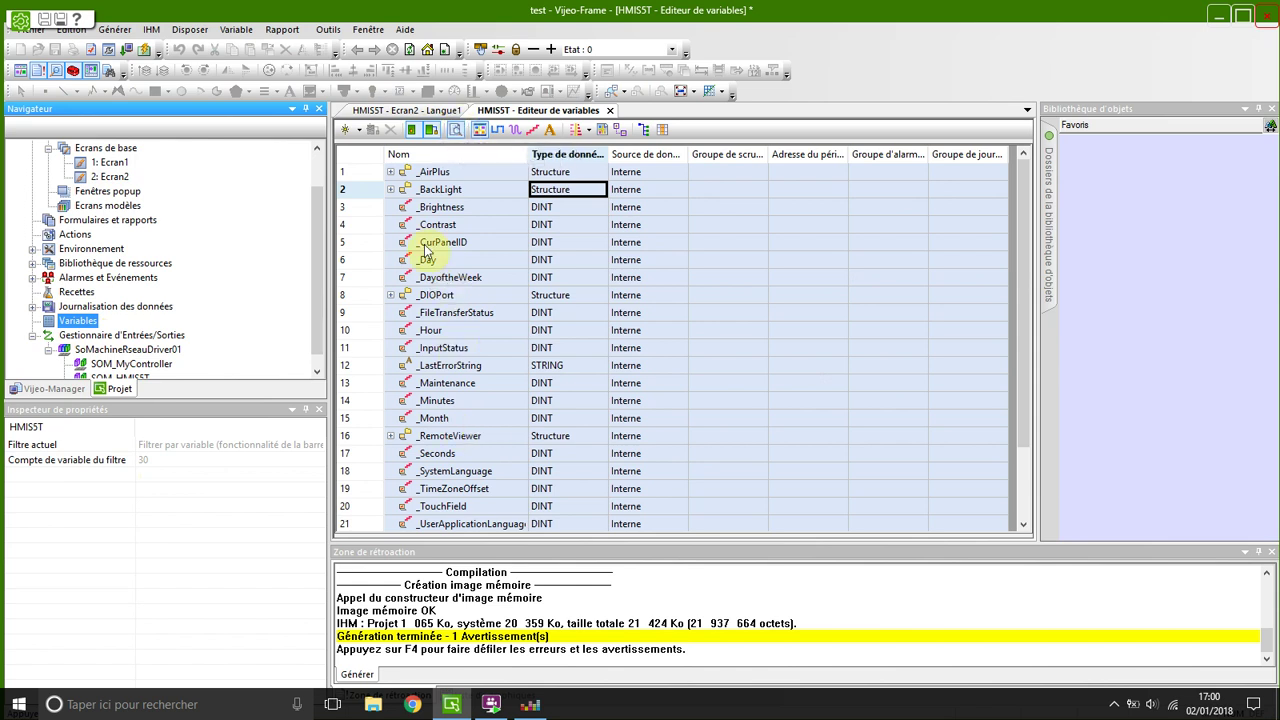
click(463, 244)
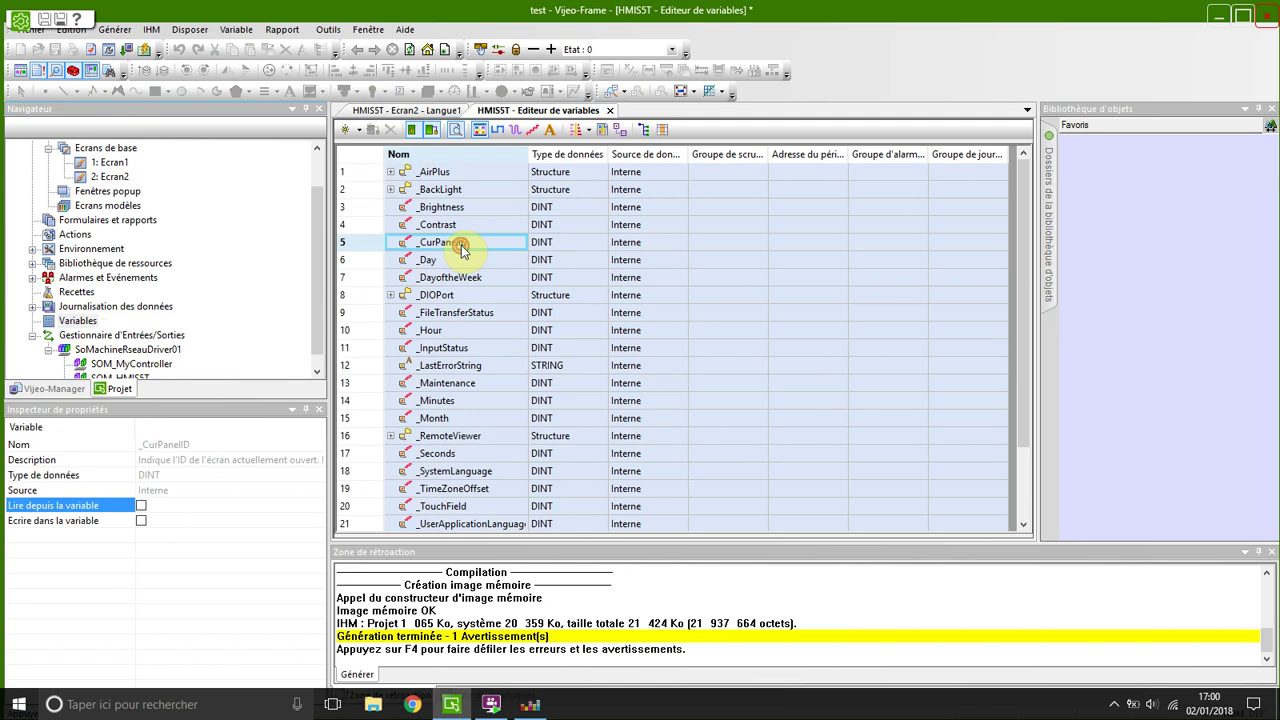
click(82, 512)
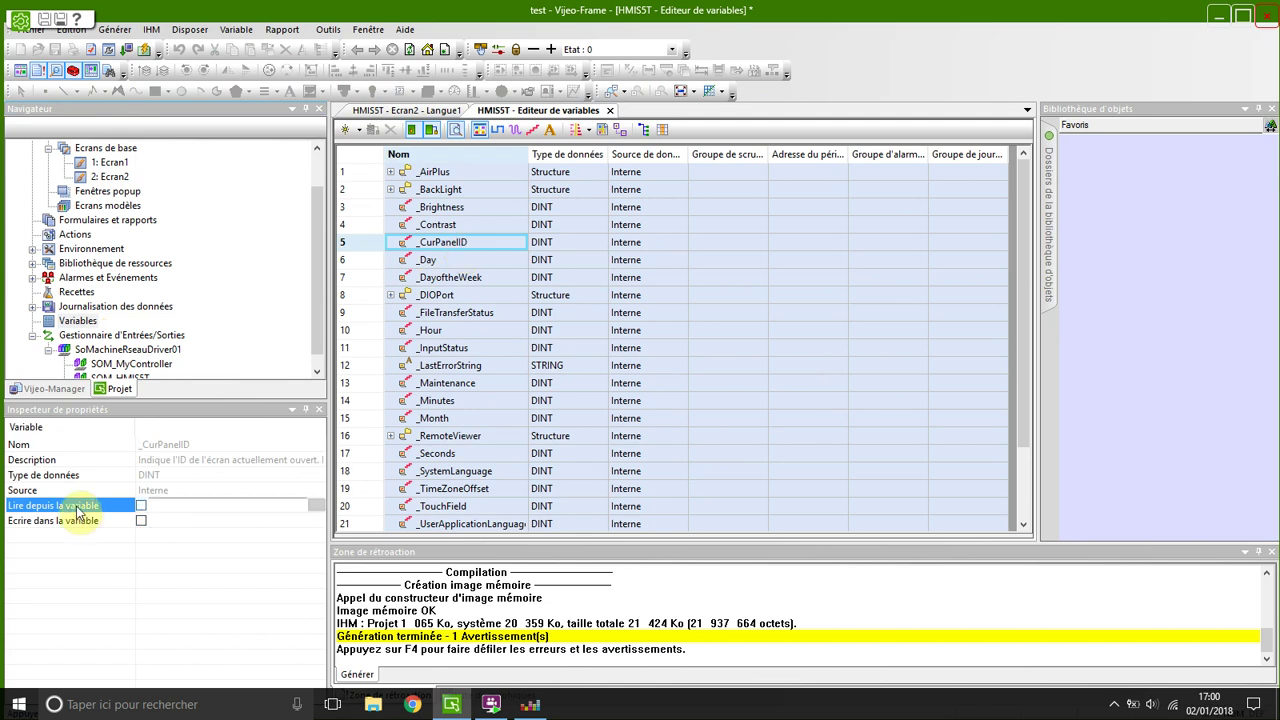
click(141, 507)
click(314, 507)
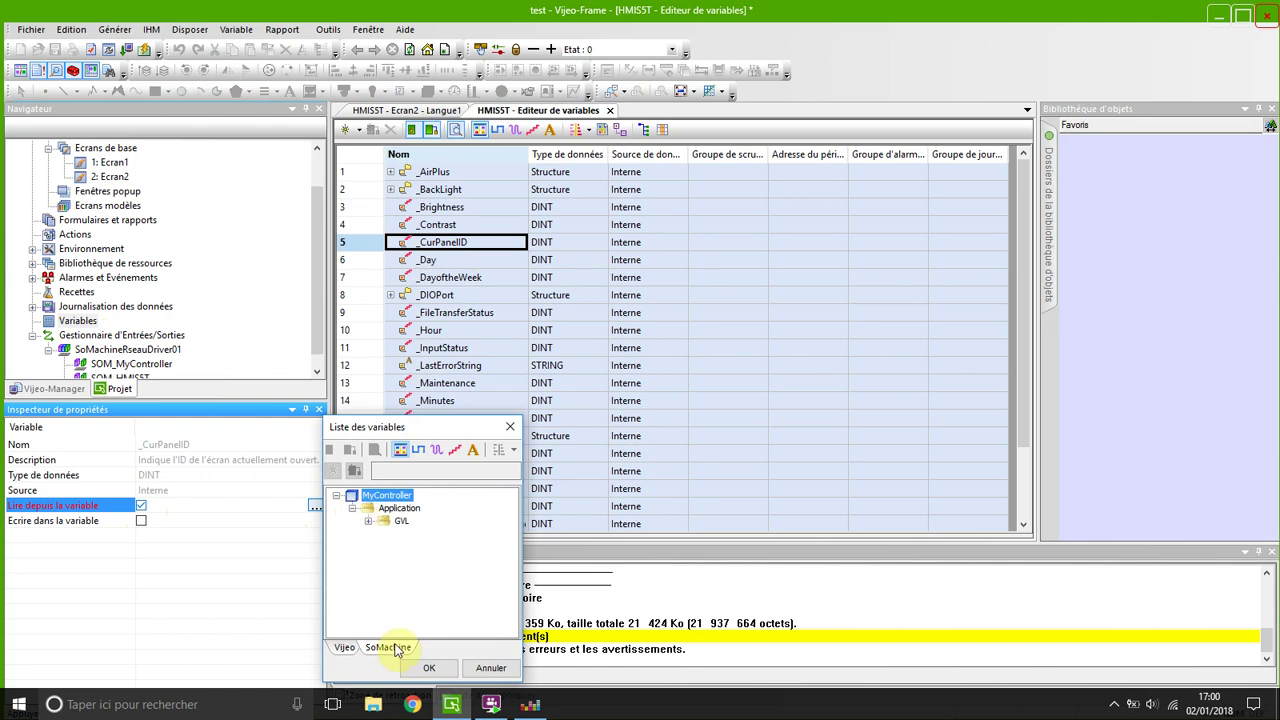
click(368, 521)
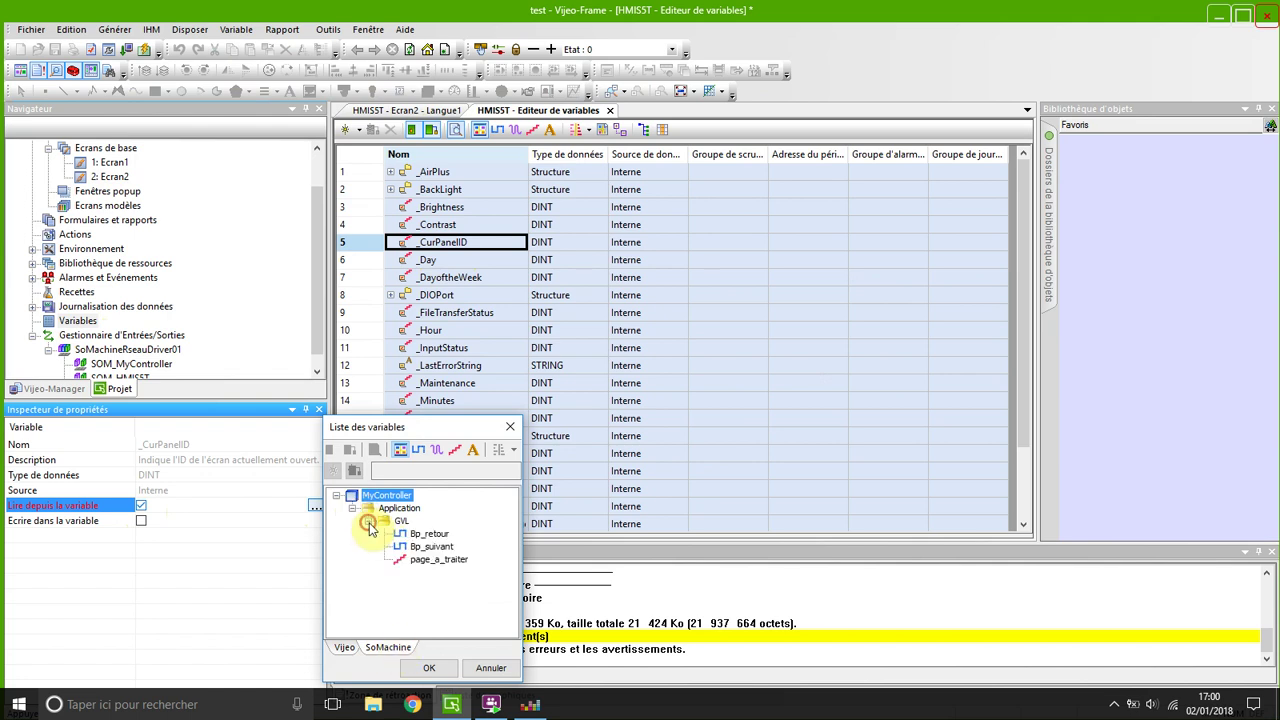
double_click(430, 560)
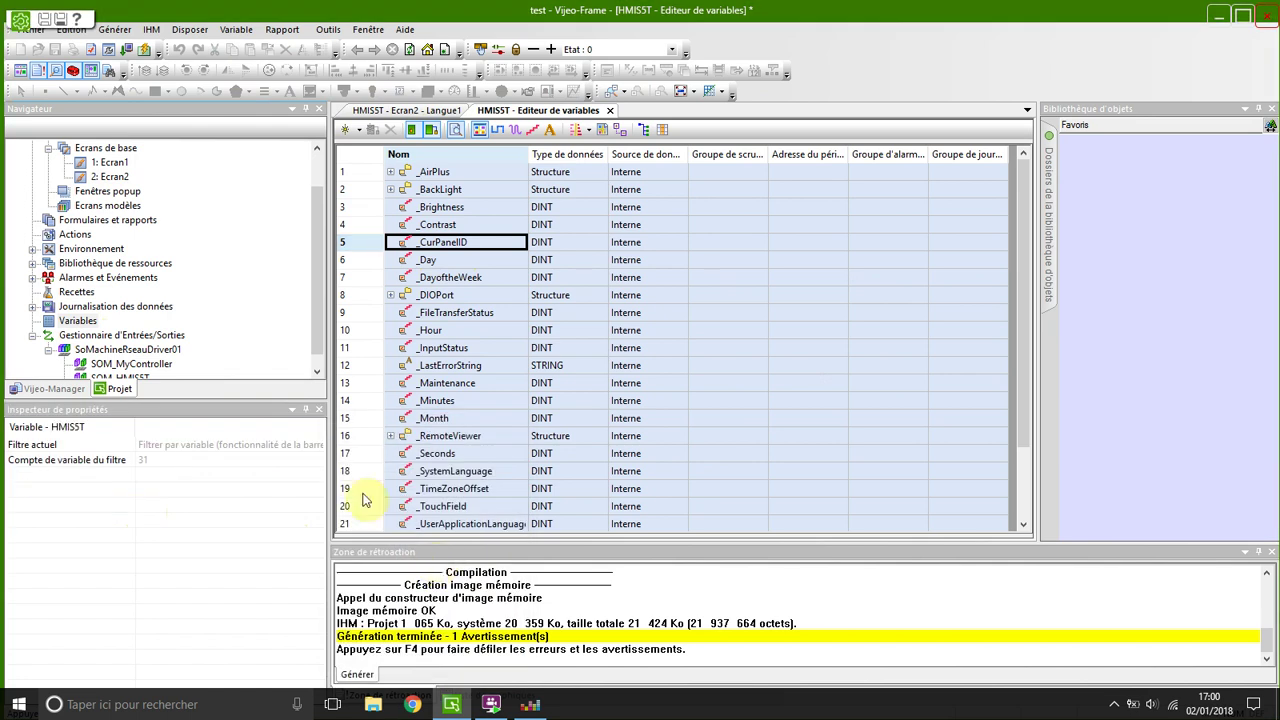